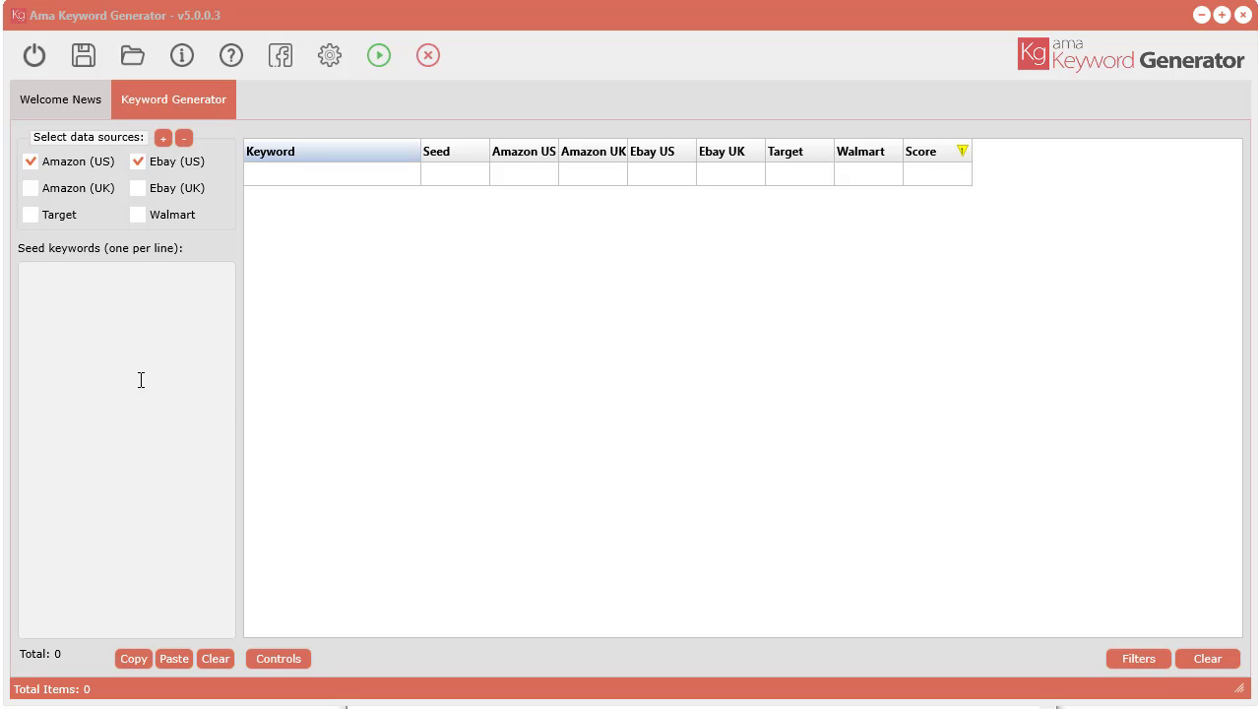
Step: Load the project file untitled.kgdf from the saved data folder
left_click(138, 57)
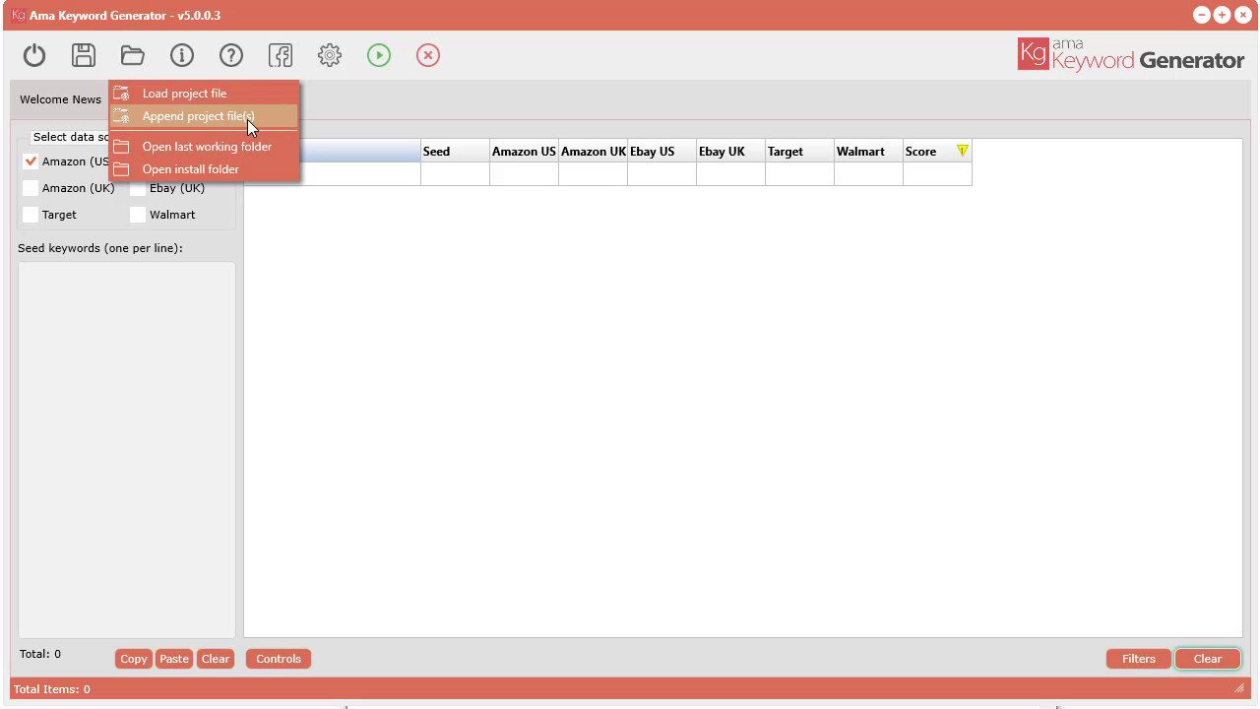
left_click(172, 91)
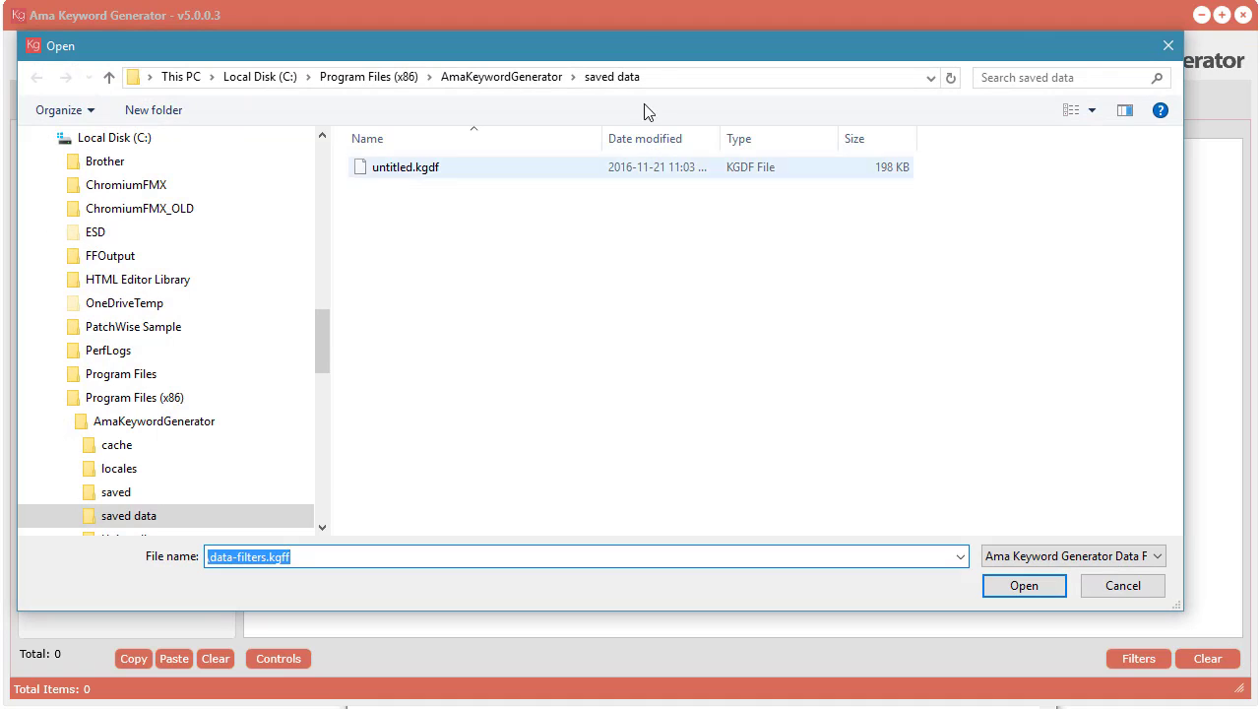
left_click_drag(642, 42, 708, 69)
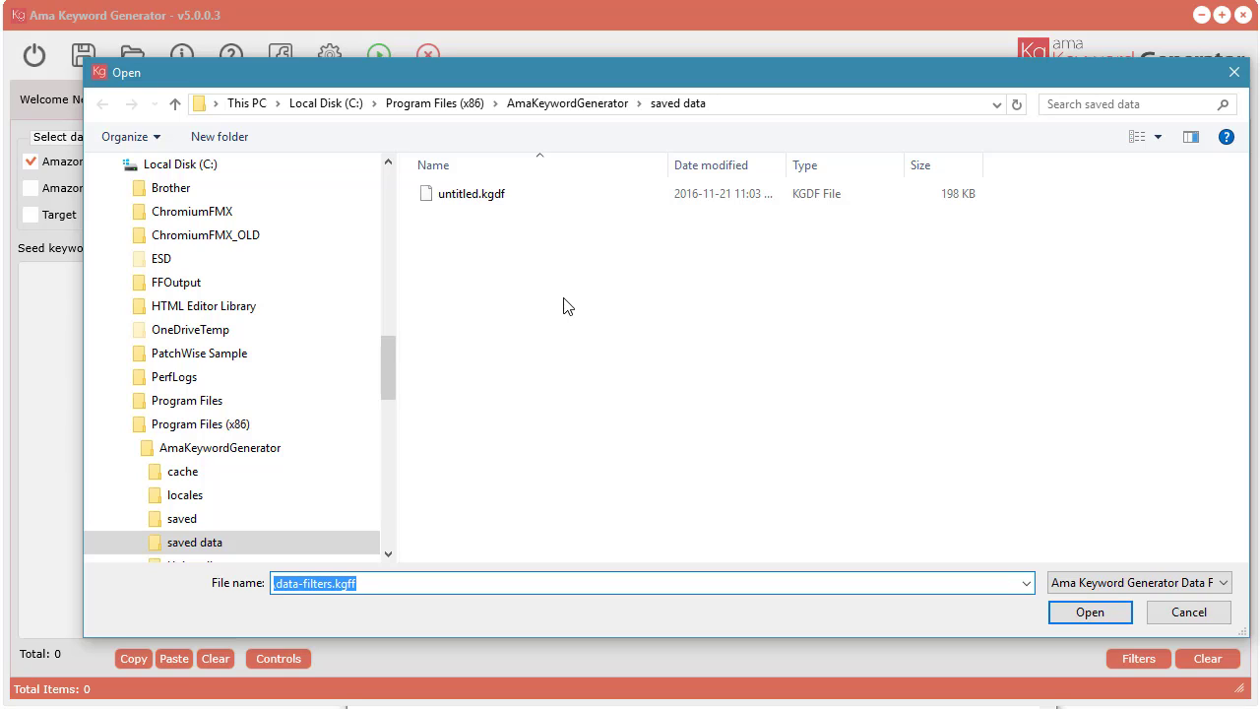
left_click(473, 193)
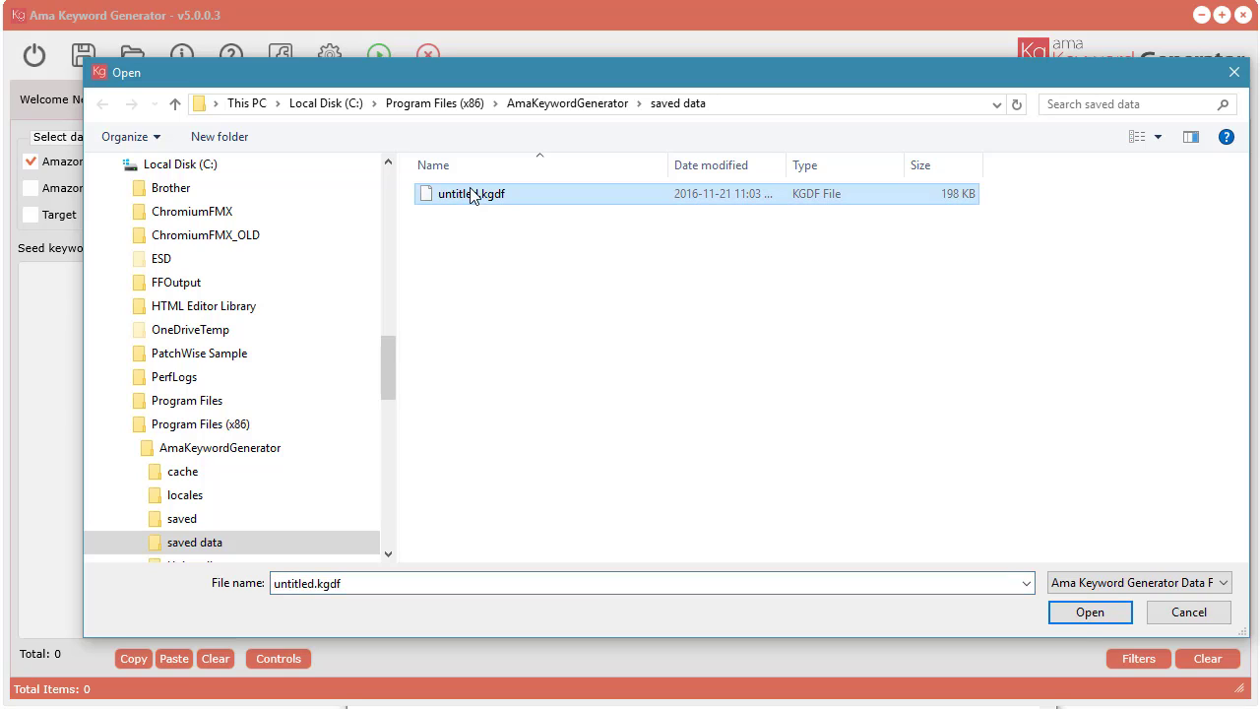
left_click(1082, 612)
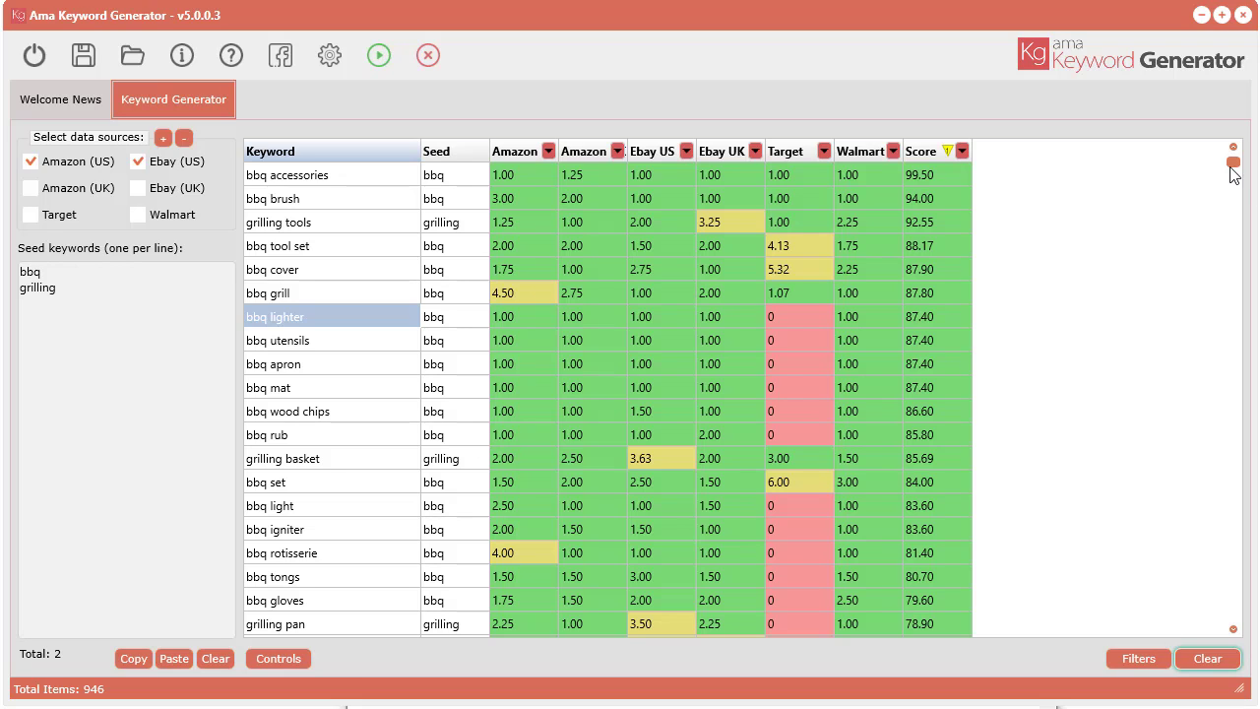
left_click_drag(1232, 165, 1218, 102)
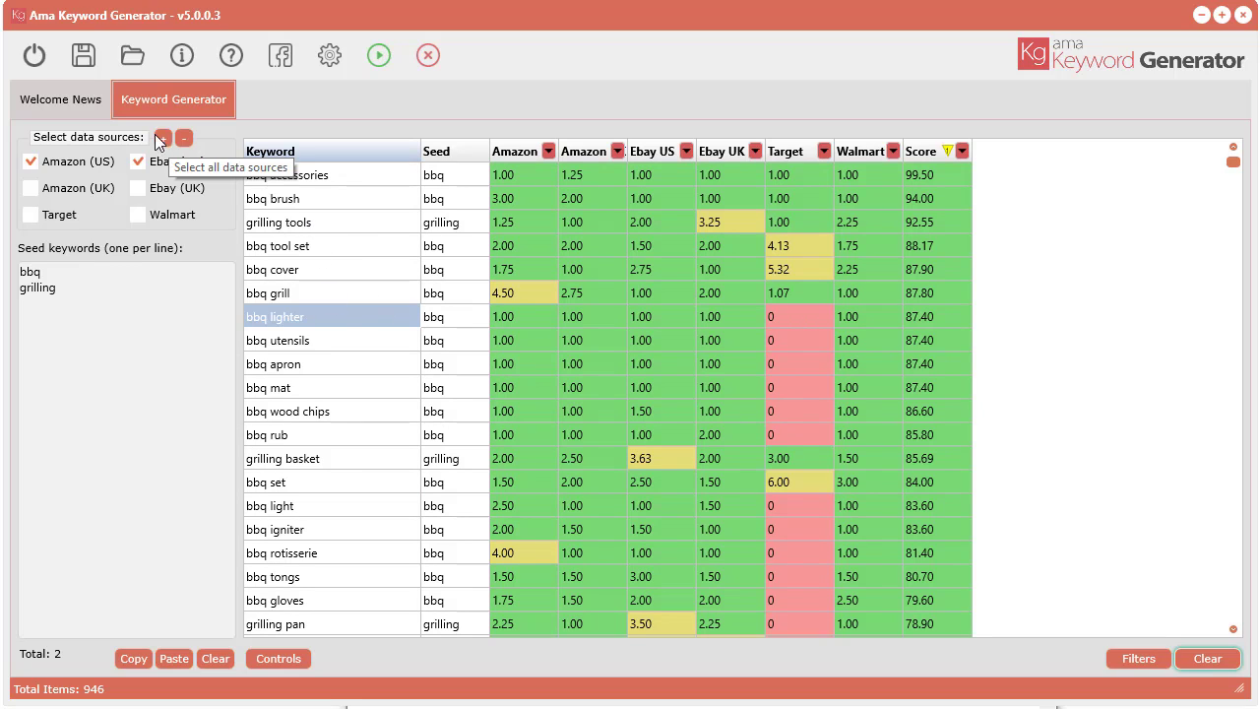
left_click(79, 57)
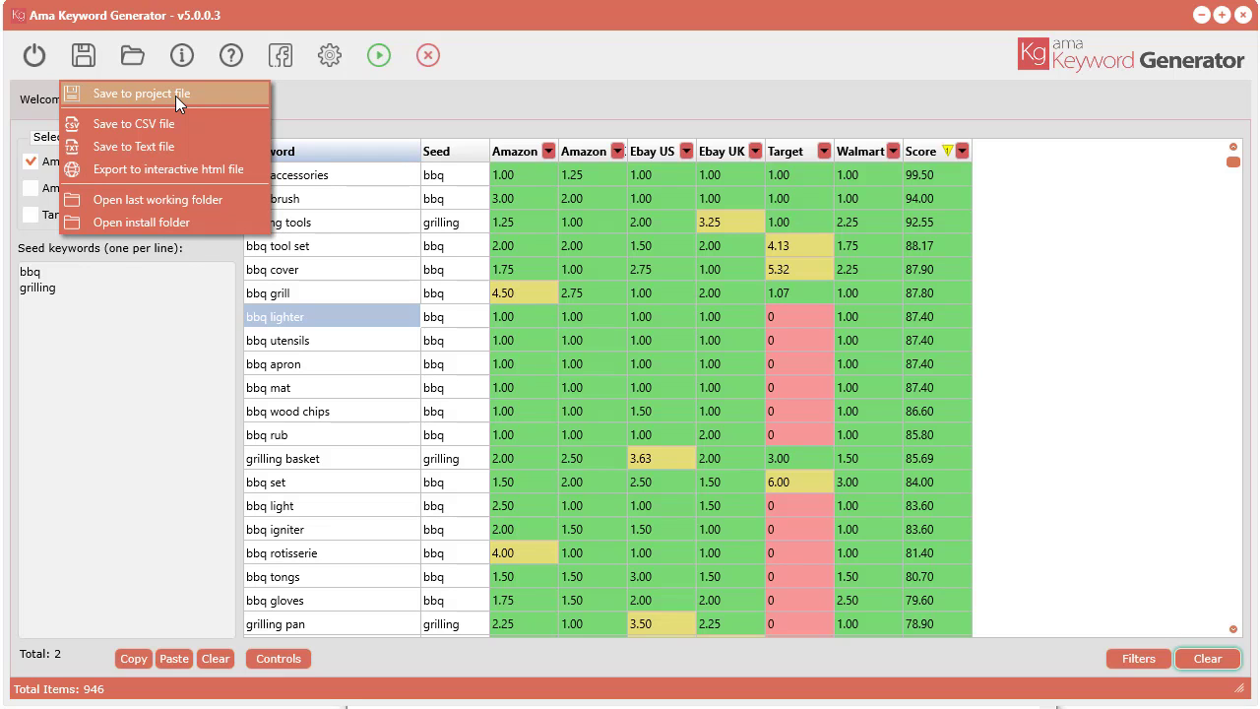
left_click(477, 93)
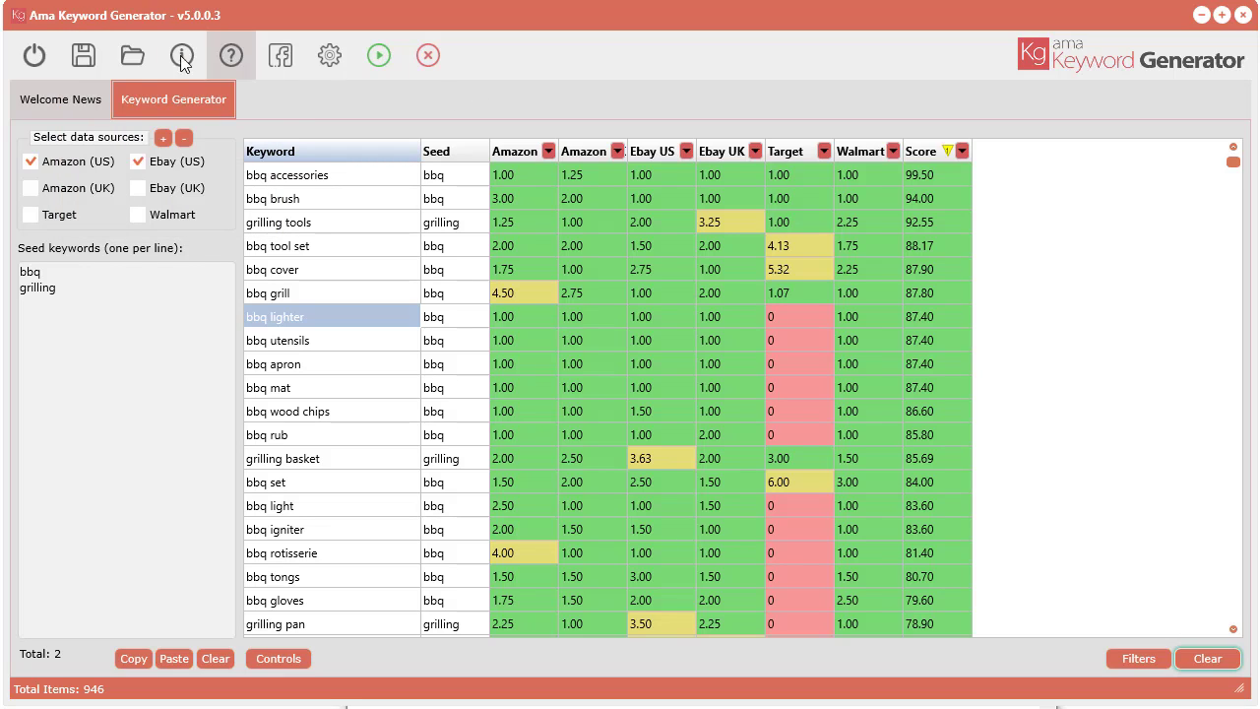
left_click(125, 58)
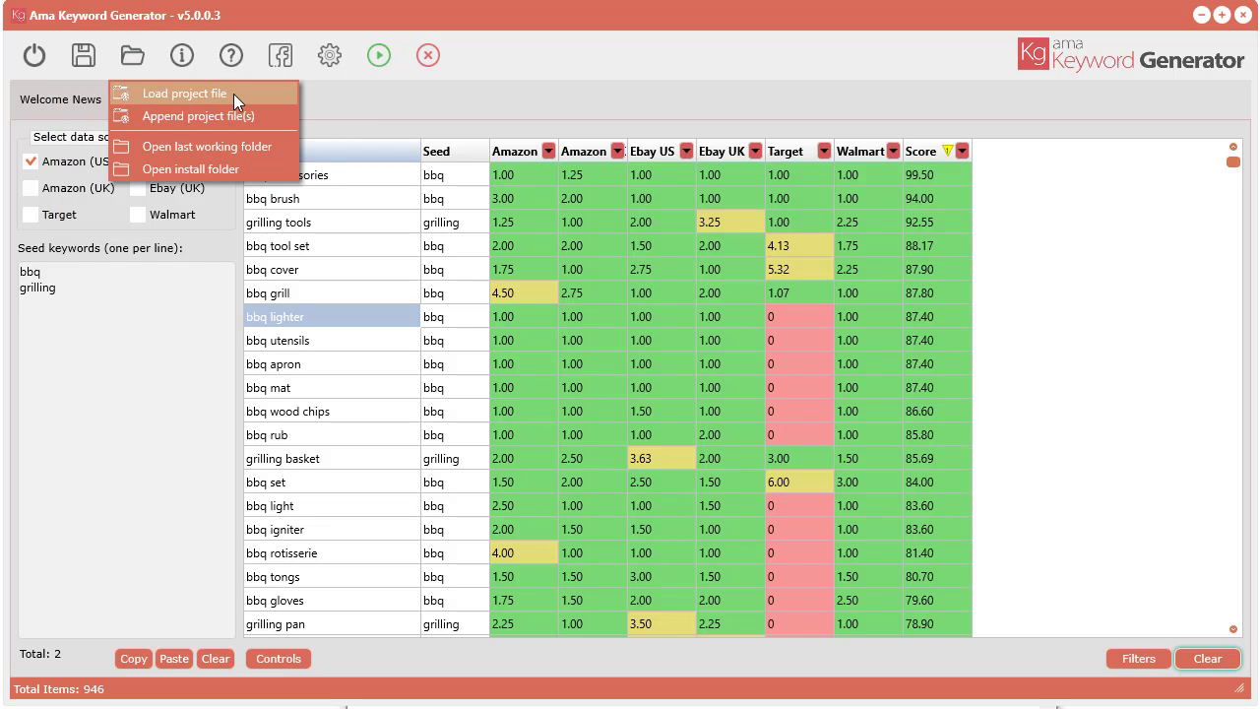
left_click(574, 80)
Step: Save the keyword results as the CSV file untitled.csv in the saved data folder
left_click(83, 56)
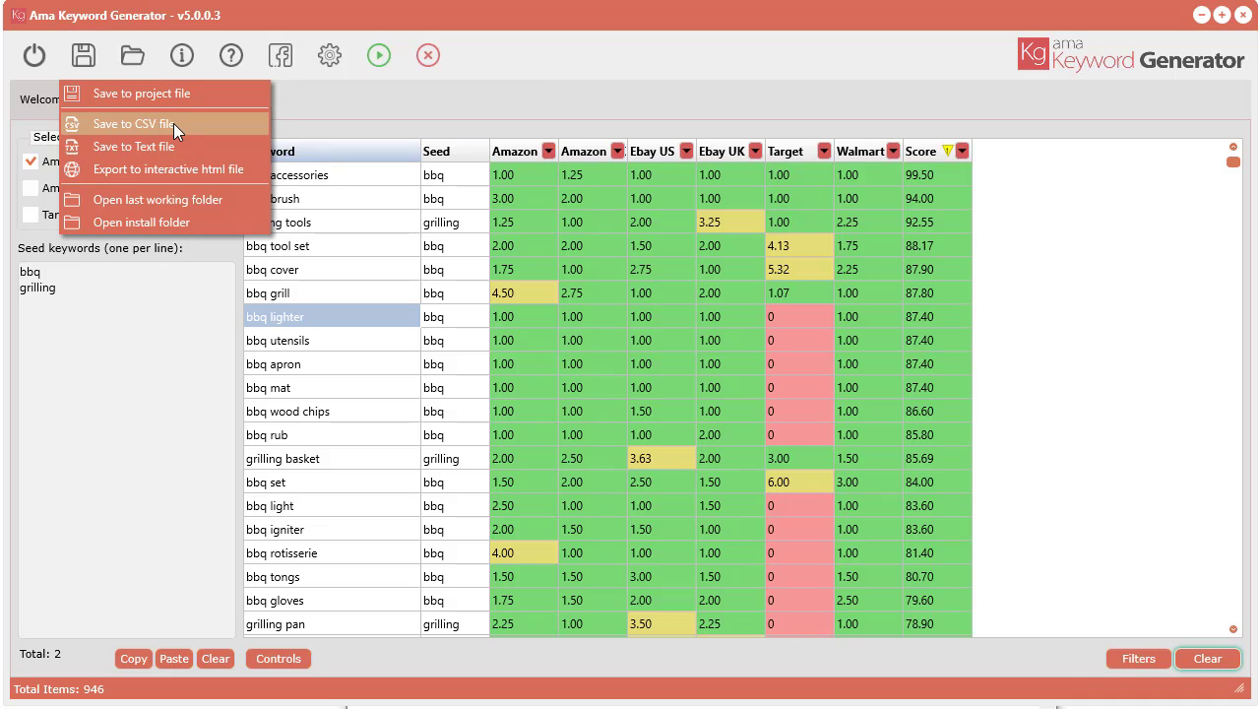
left_click(136, 122)
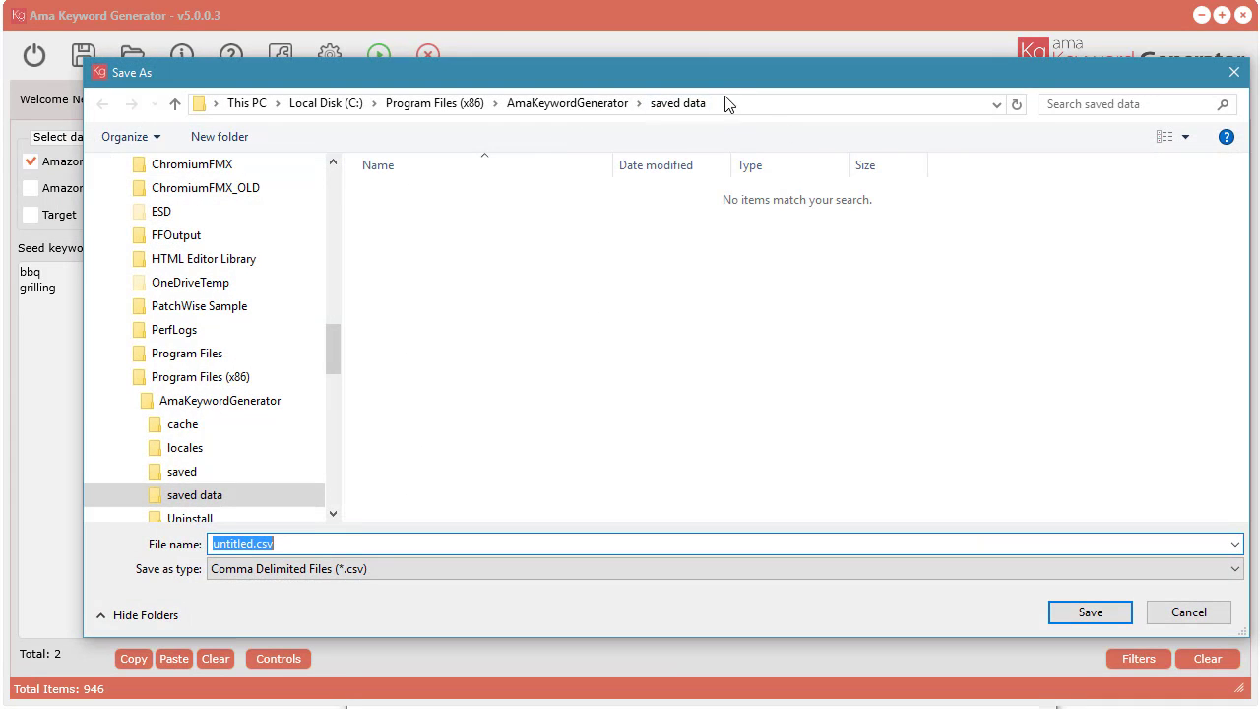
left_click_drag(724, 76, 706, 65)
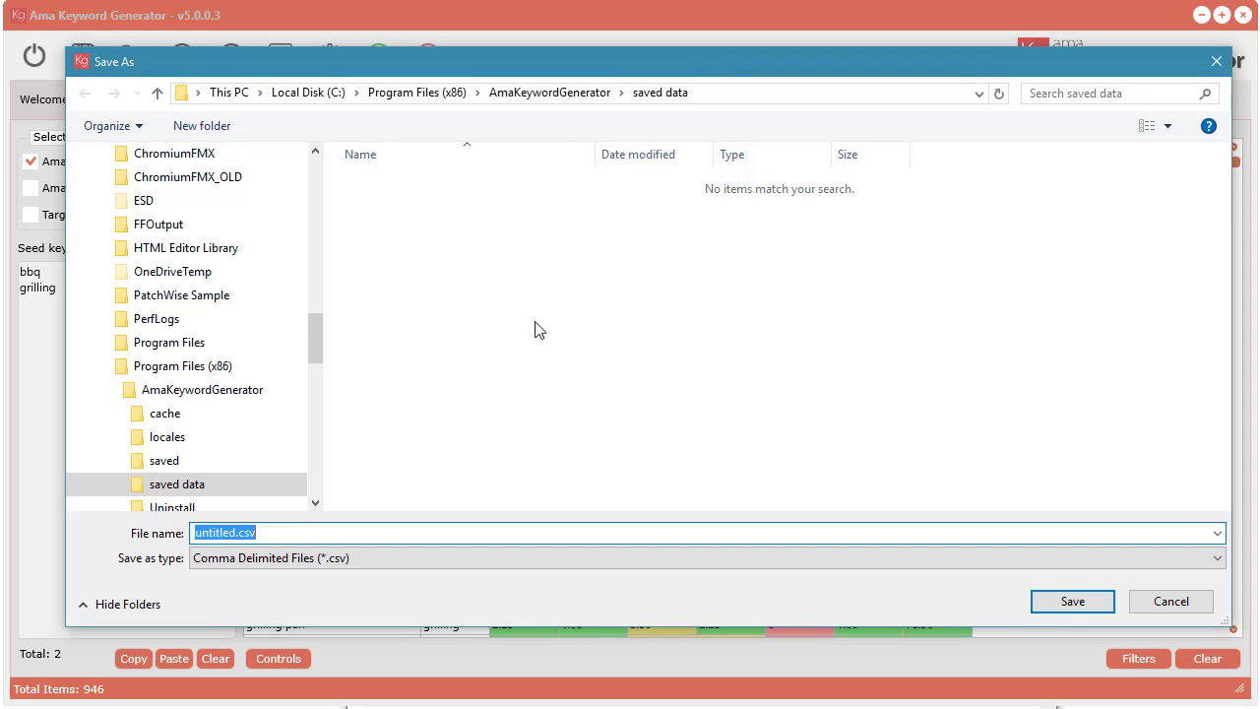
left_click(1072, 601)
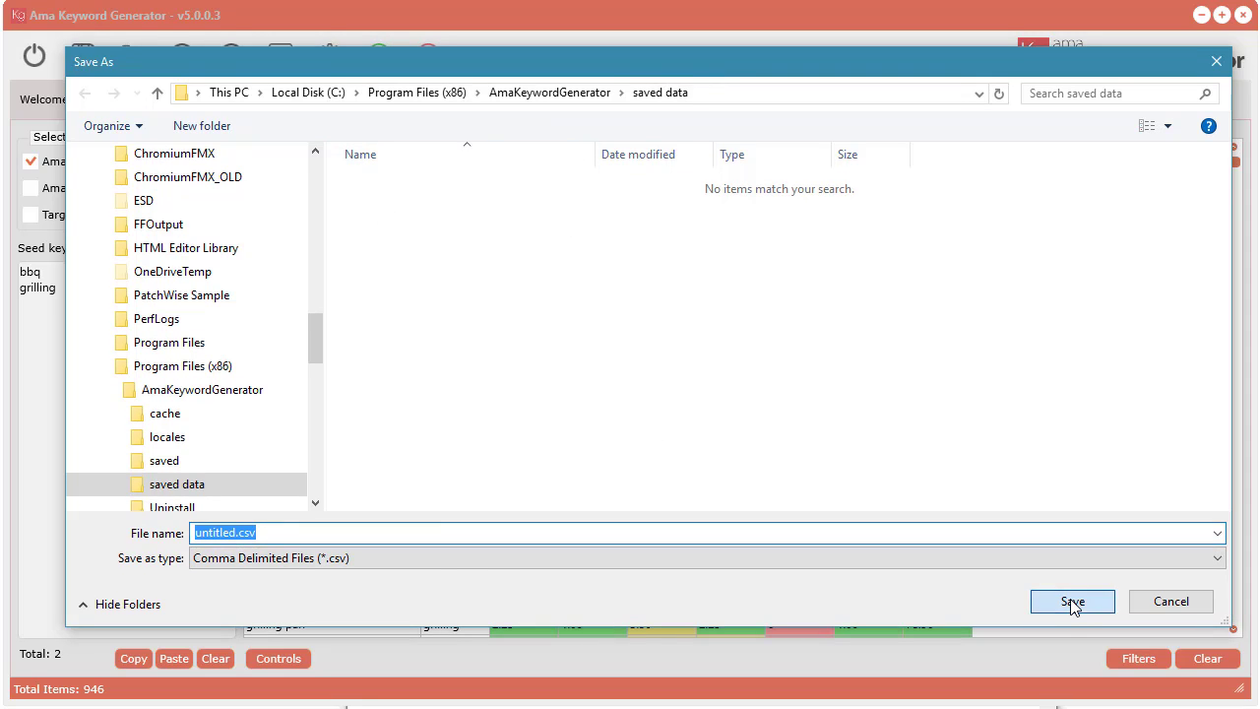
Step: Save the keyword results as a text file named untitled.txt in the saved data folder
left_click(83, 55)
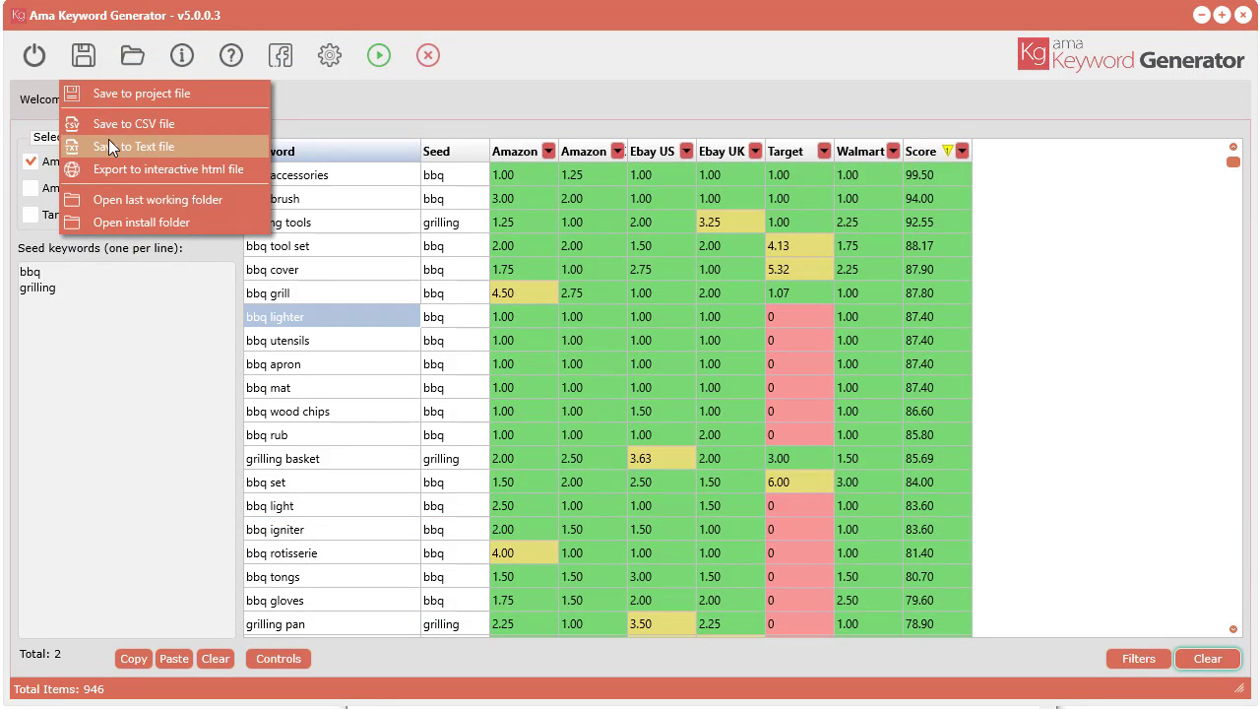
left_click(137, 146)
left_click(1068, 599)
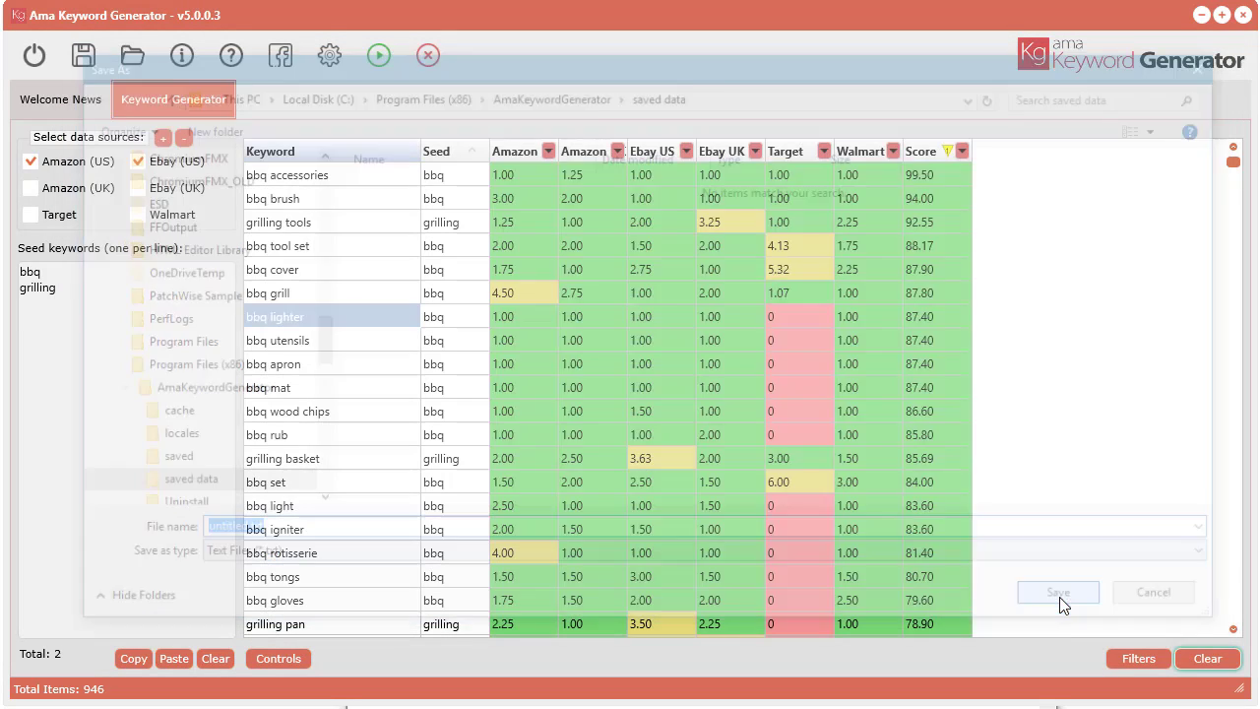
Step: Export the keyword results to the interactive HTML file report.html in the saved data folder
left_click(85, 57)
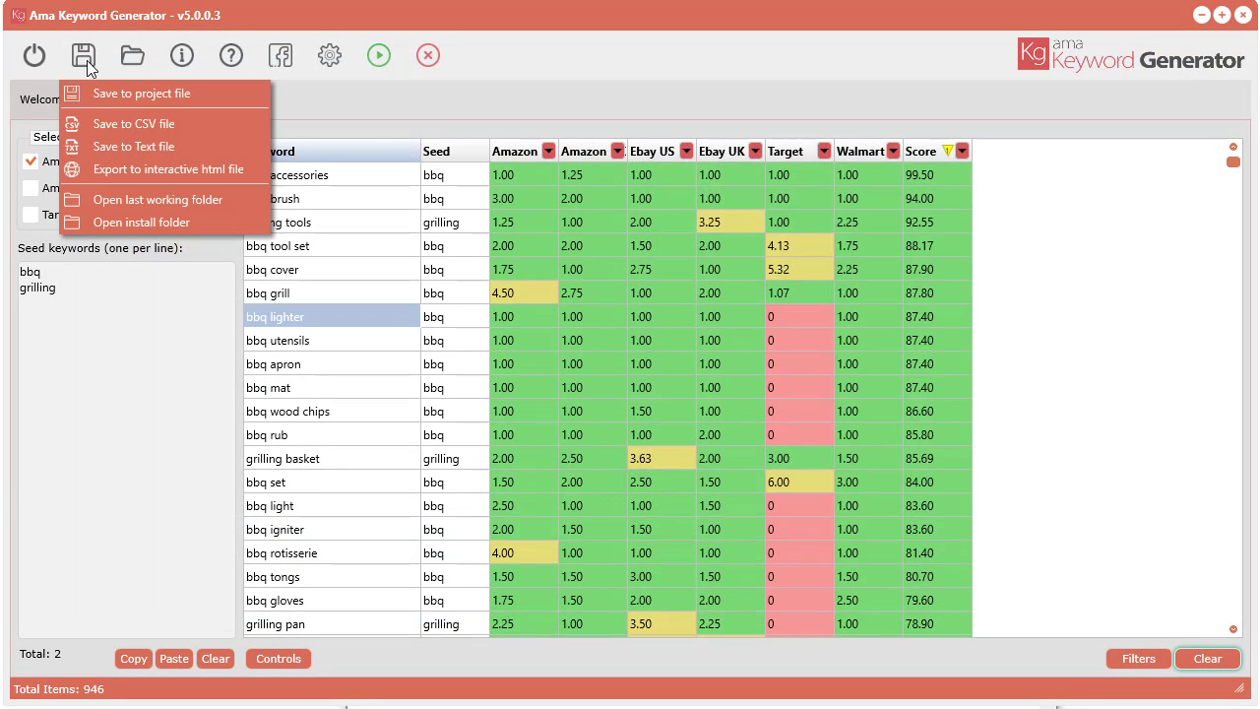
left_click(202, 171)
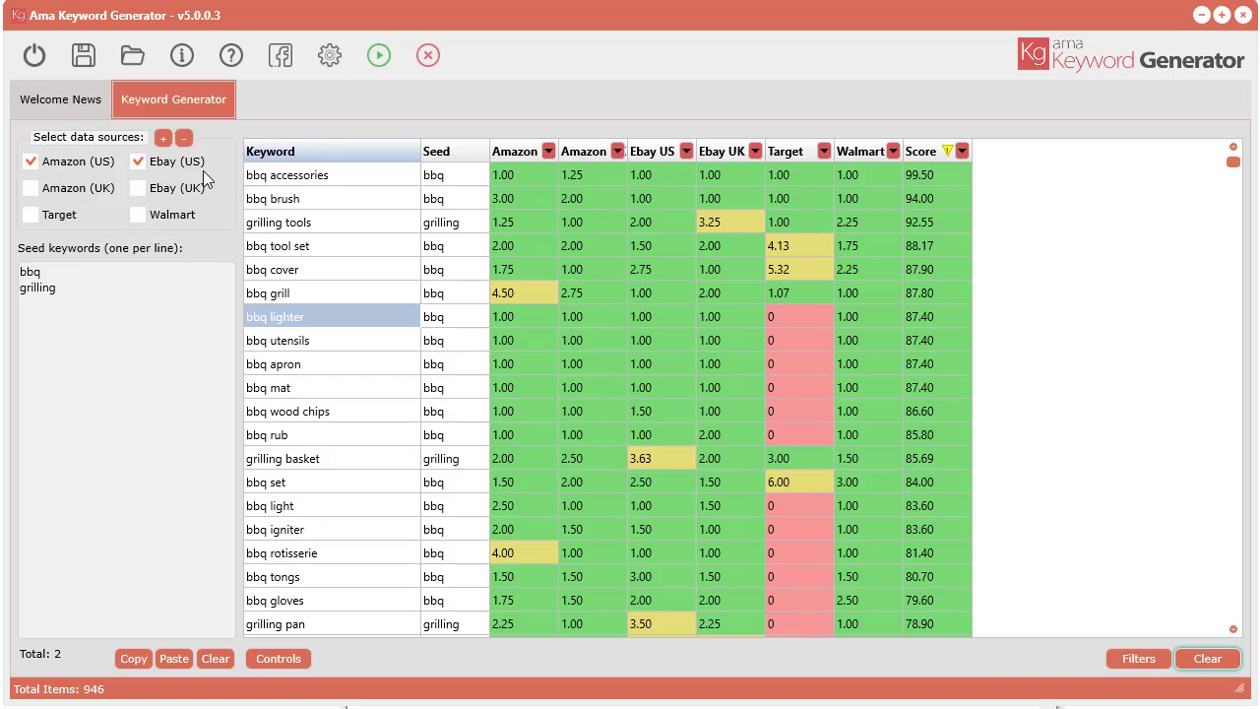
left_click(1087, 602)
Step: Open the last working folder in File Explorer and bring its window fully into view
left_click(75, 60)
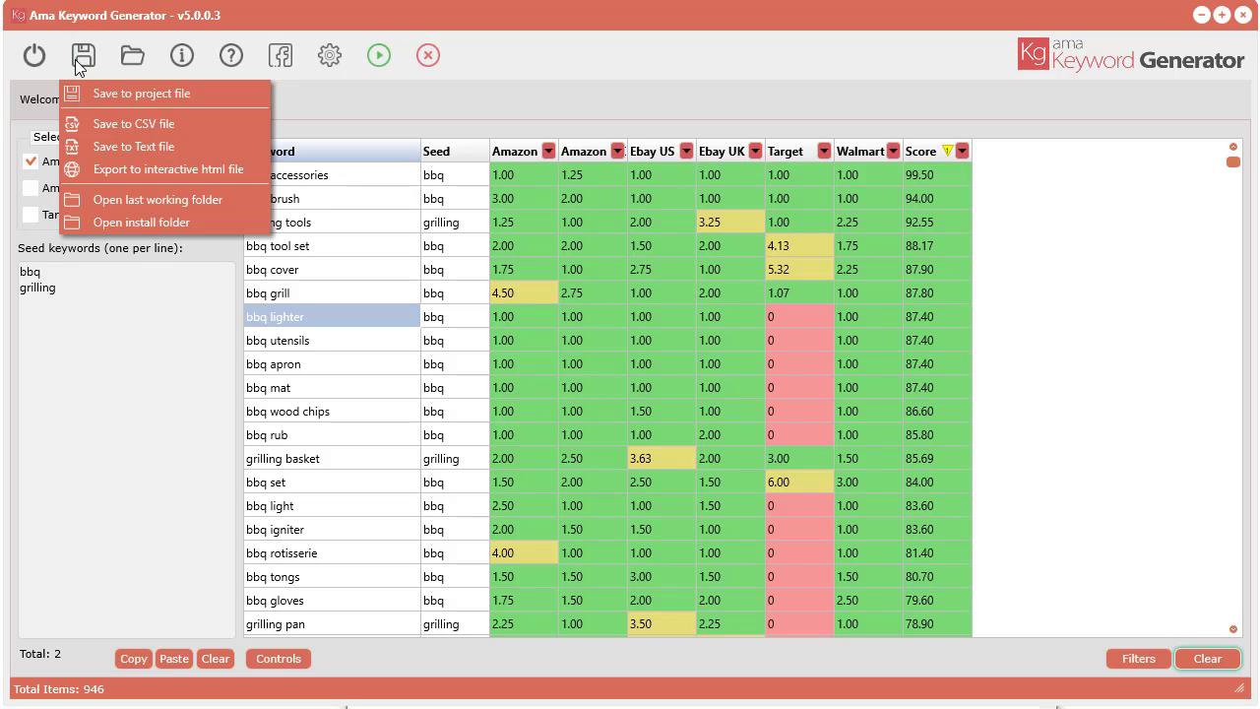
left_click(145, 202)
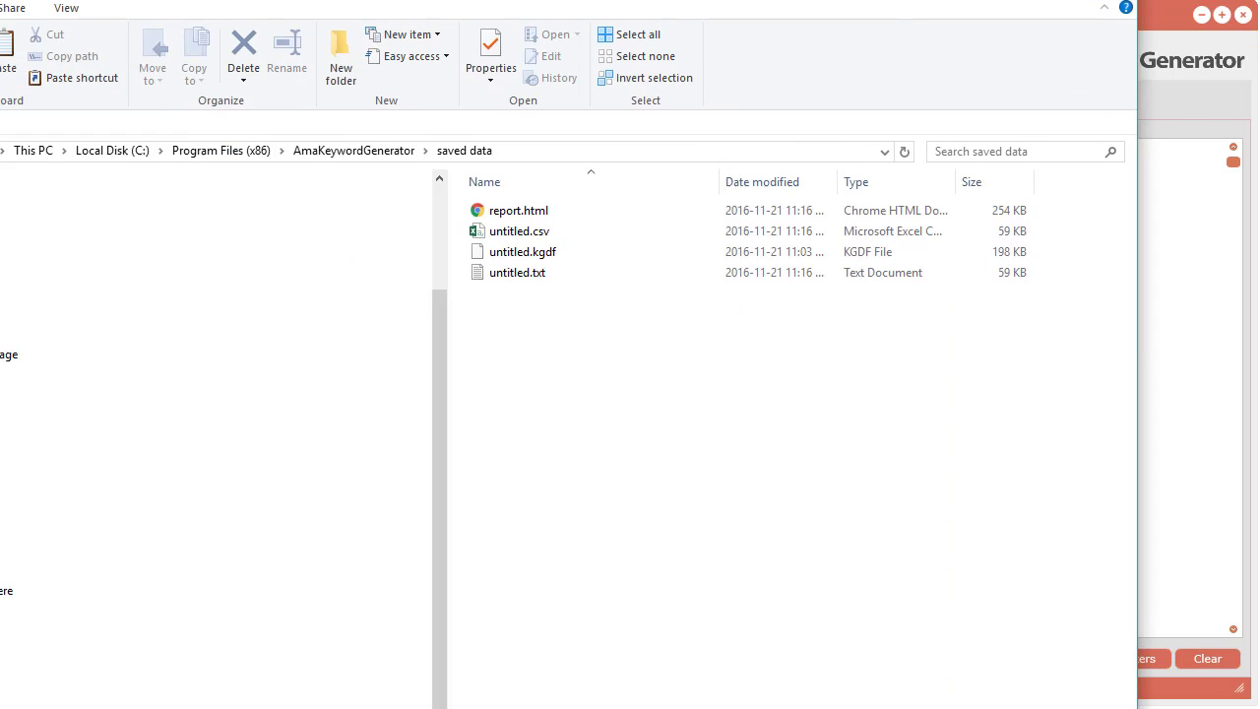
left_click_drag(824, 1, 876, 50)
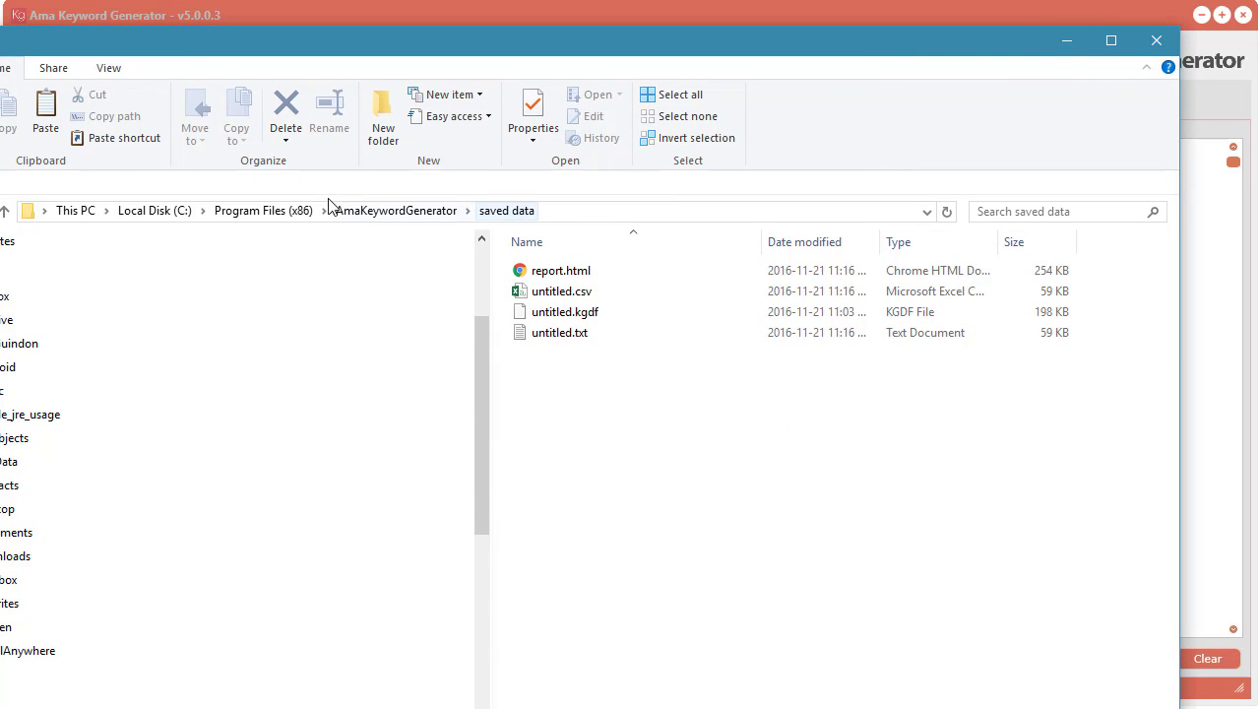
Step: Open untitled.txt in Notepad, check the exported keyword rows and close the file
double_click(557, 337)
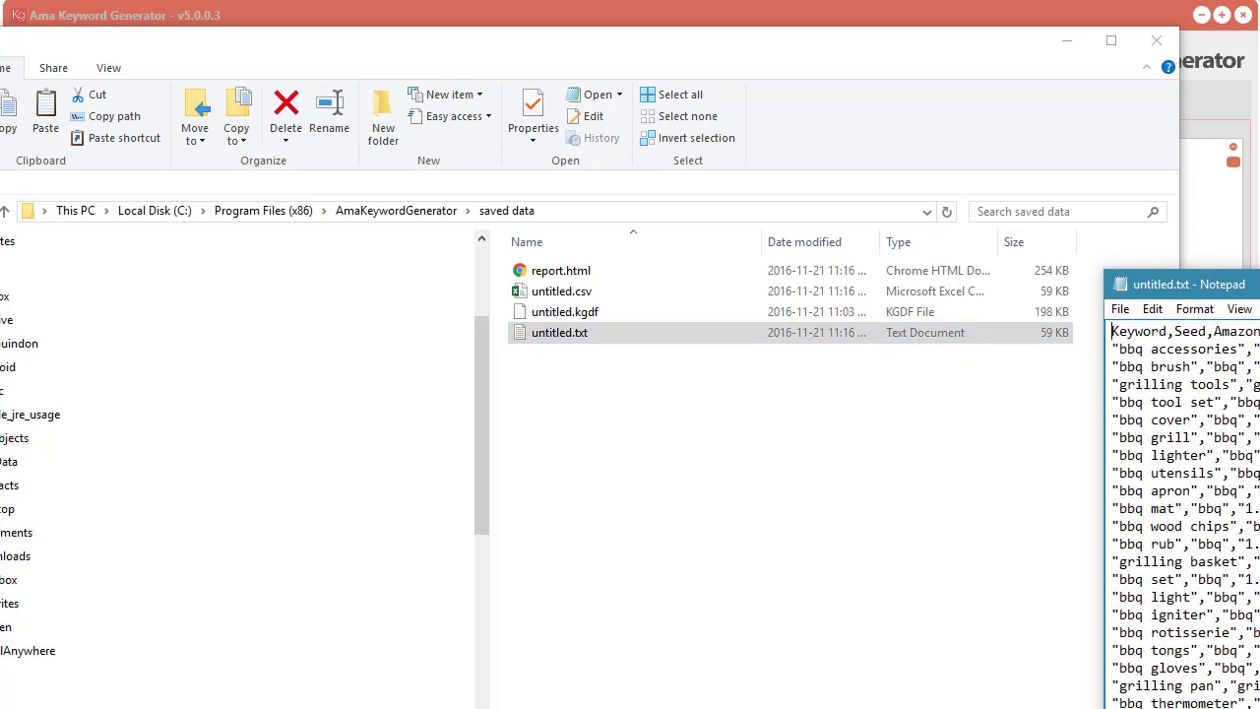
left_click_drag(1245, 284, 488, 90)
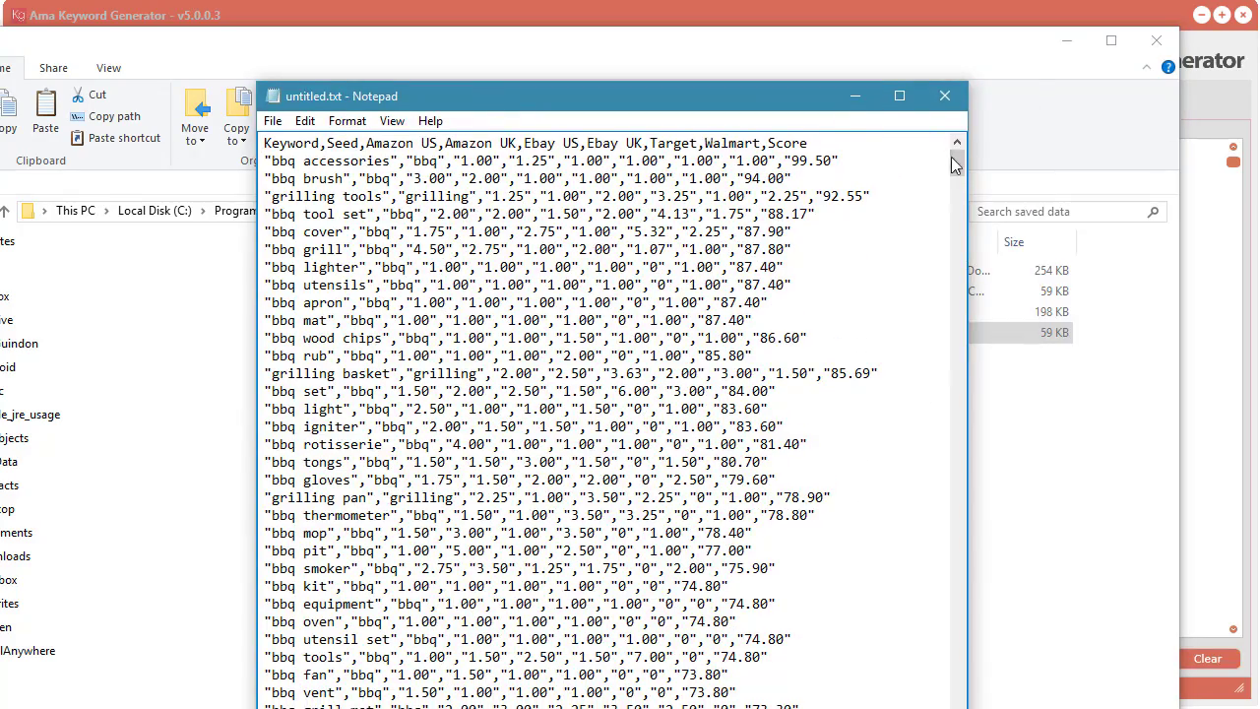
mouse_move(955, 165)
left_mouse_down()
mouse_move(956, 338)
mouse_move(954, 162)
left_mouse_up()
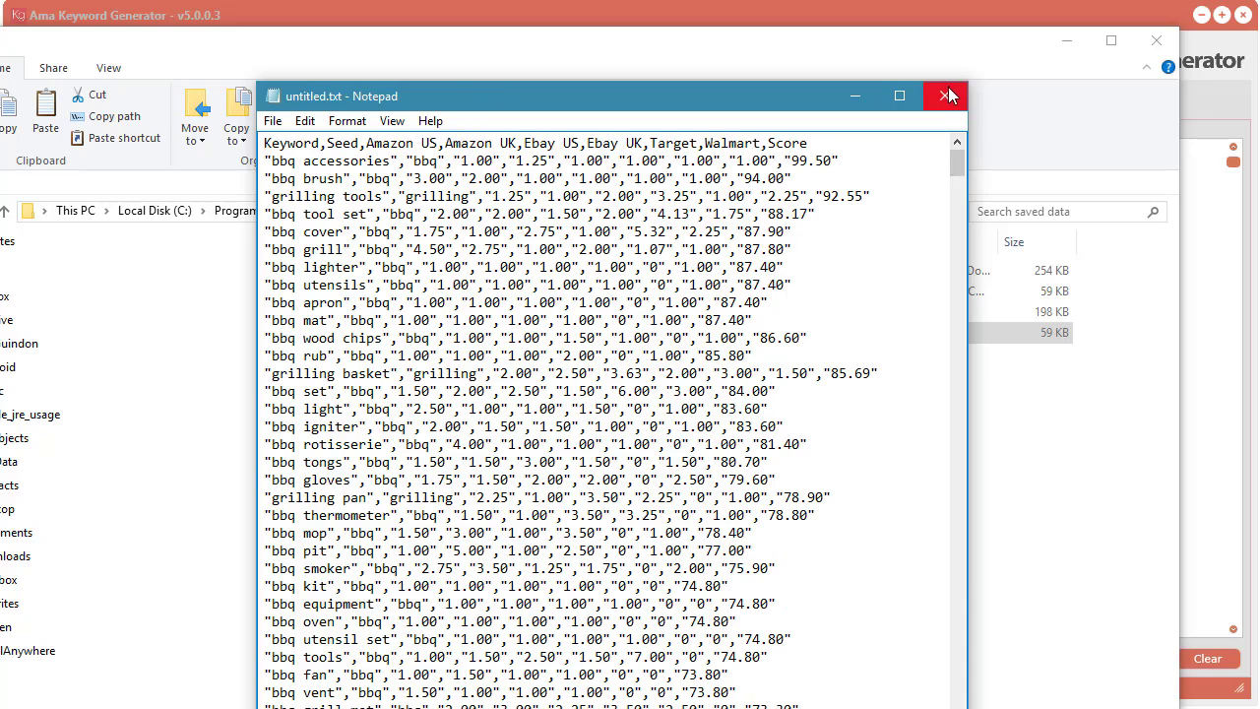
left_click(949, 95)
Step: Open untitled.csv in Excel, widen the Keyword column to review the rows, and close it without saving
double_click(570, 295)
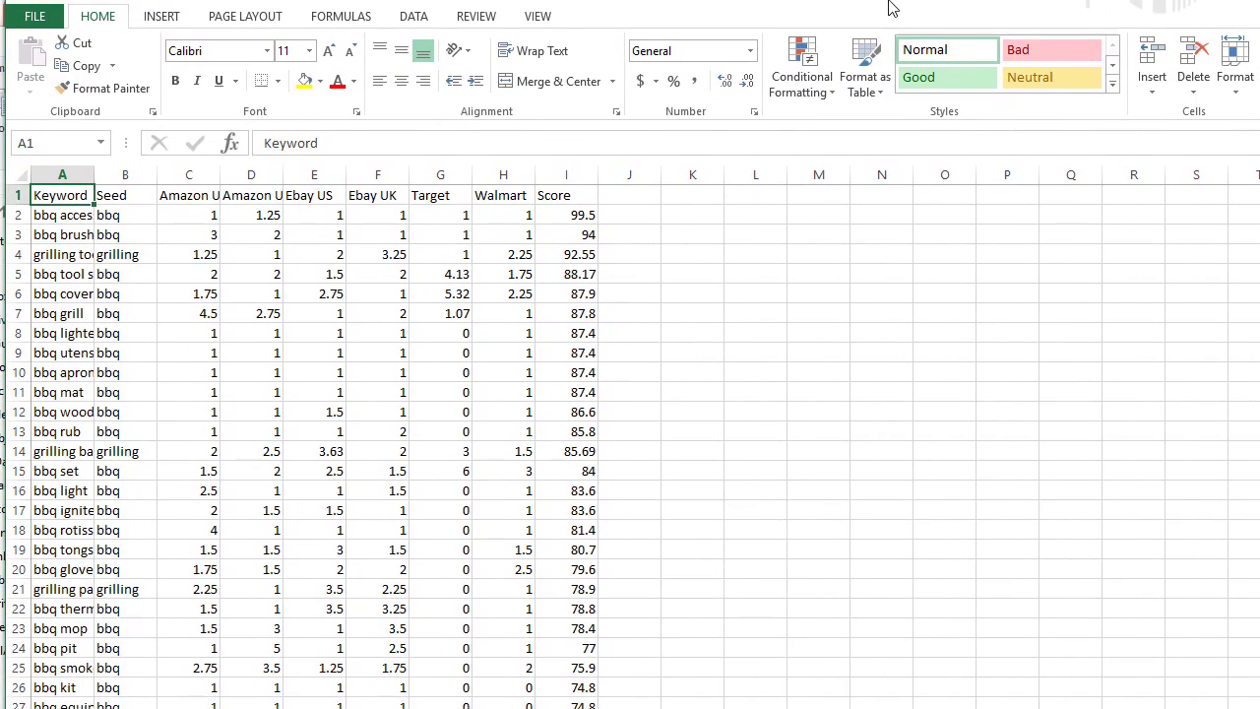
scroll(542, 482, "down", 11)
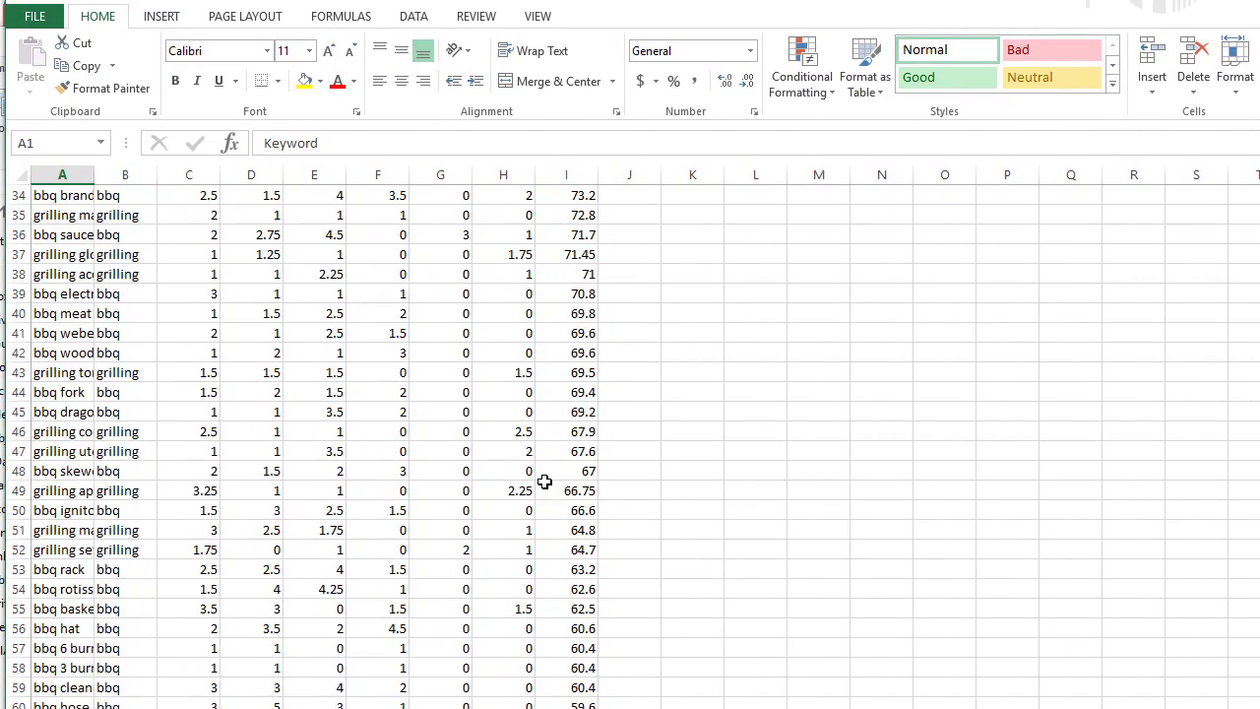
scroll(545, 483, "up", 11)
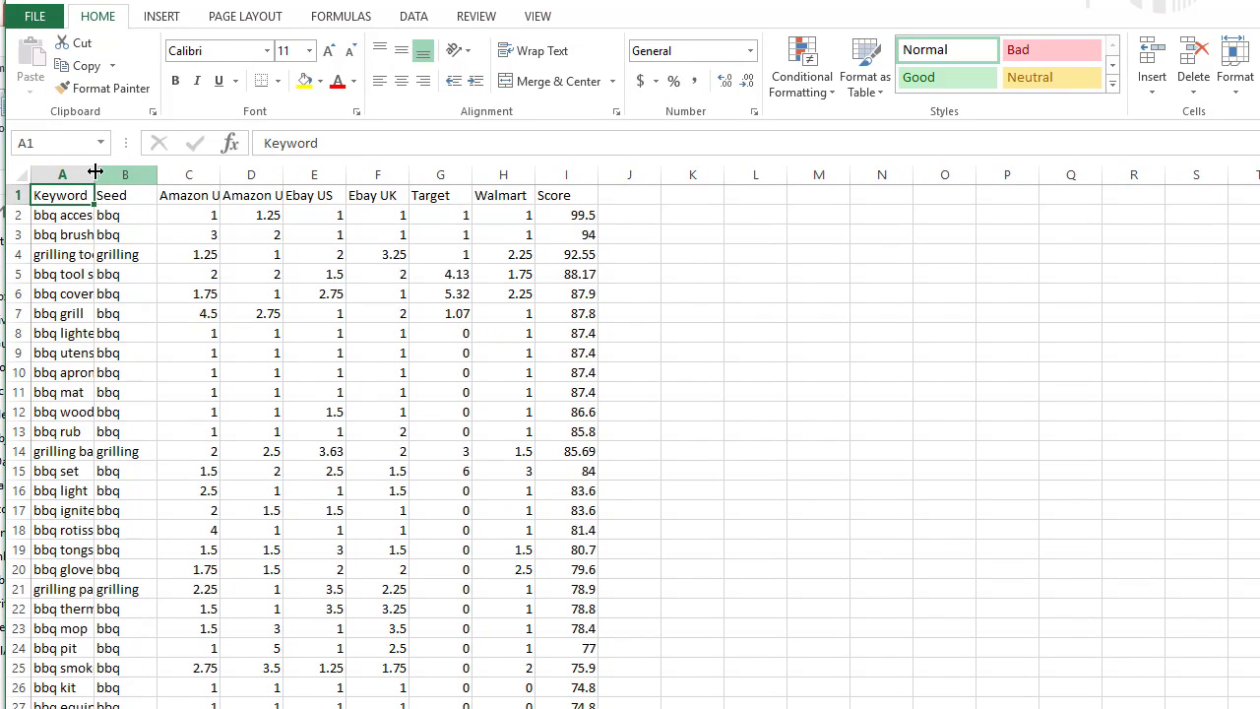
left_click_drag(94, 173, 155, 174)
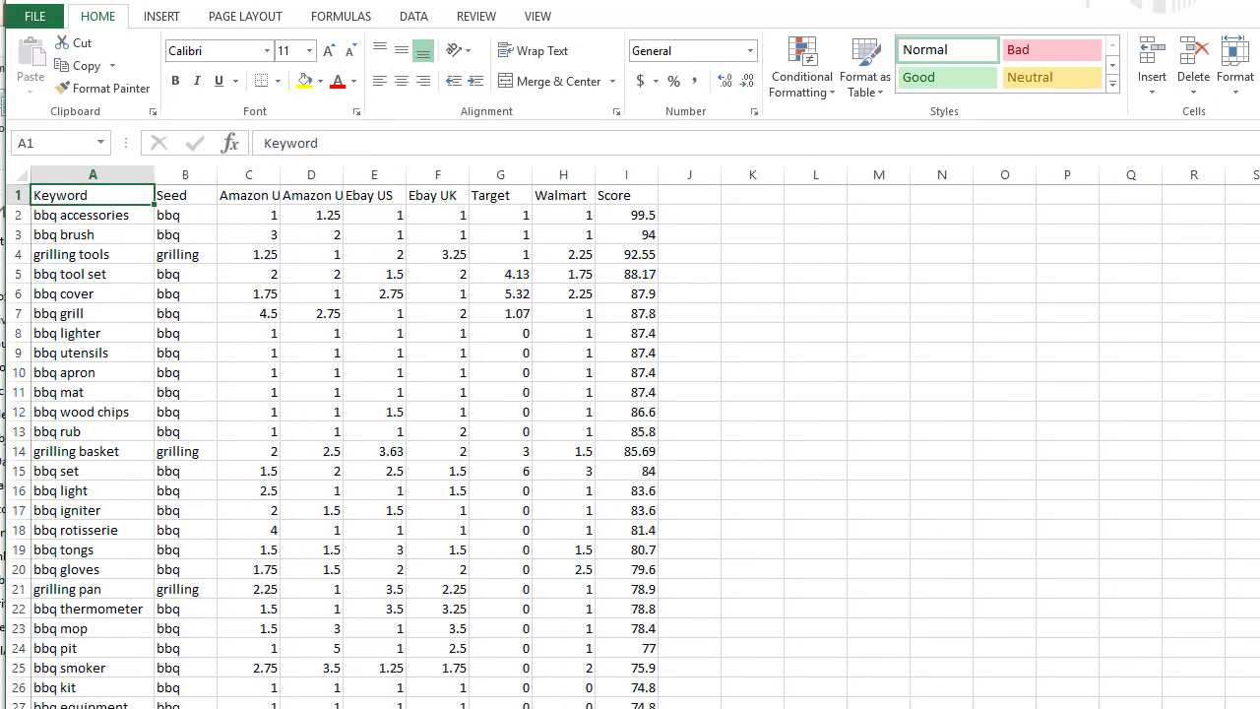
key("alt+F4")
left_click(642, 447)
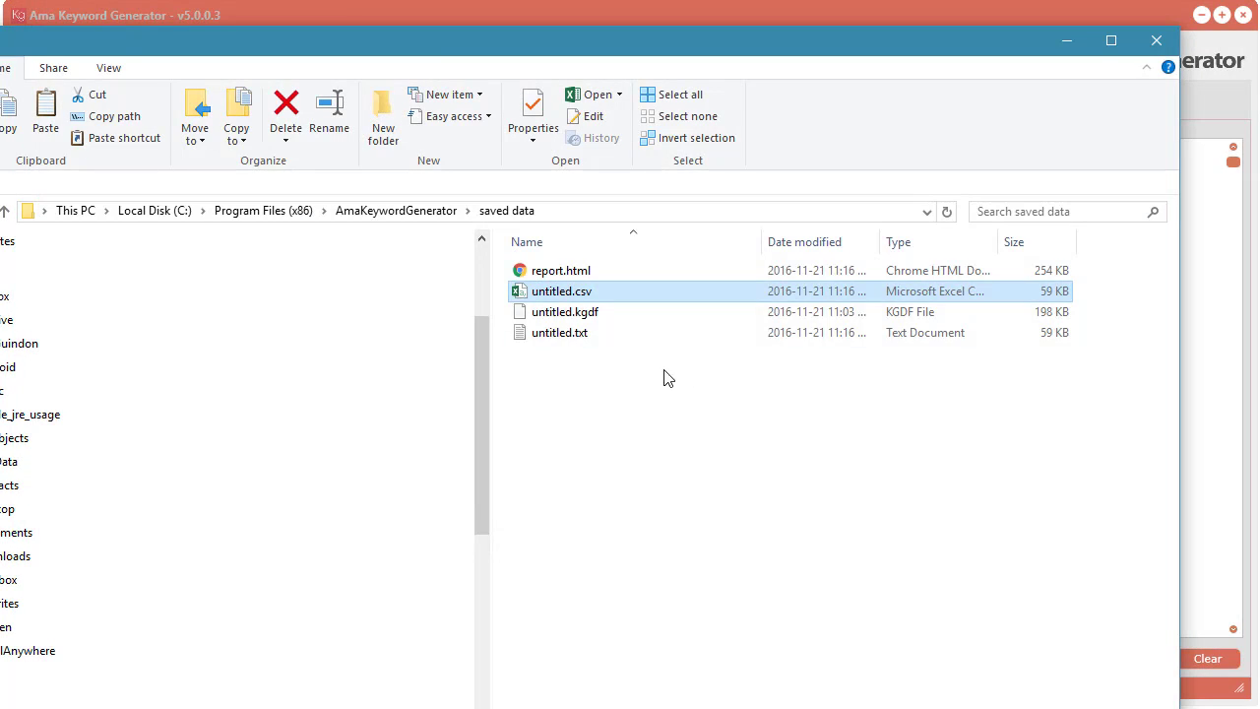
Step: Open report.html in Chrome and arrange the window so the whole report table is visible
double_click(561, 272)
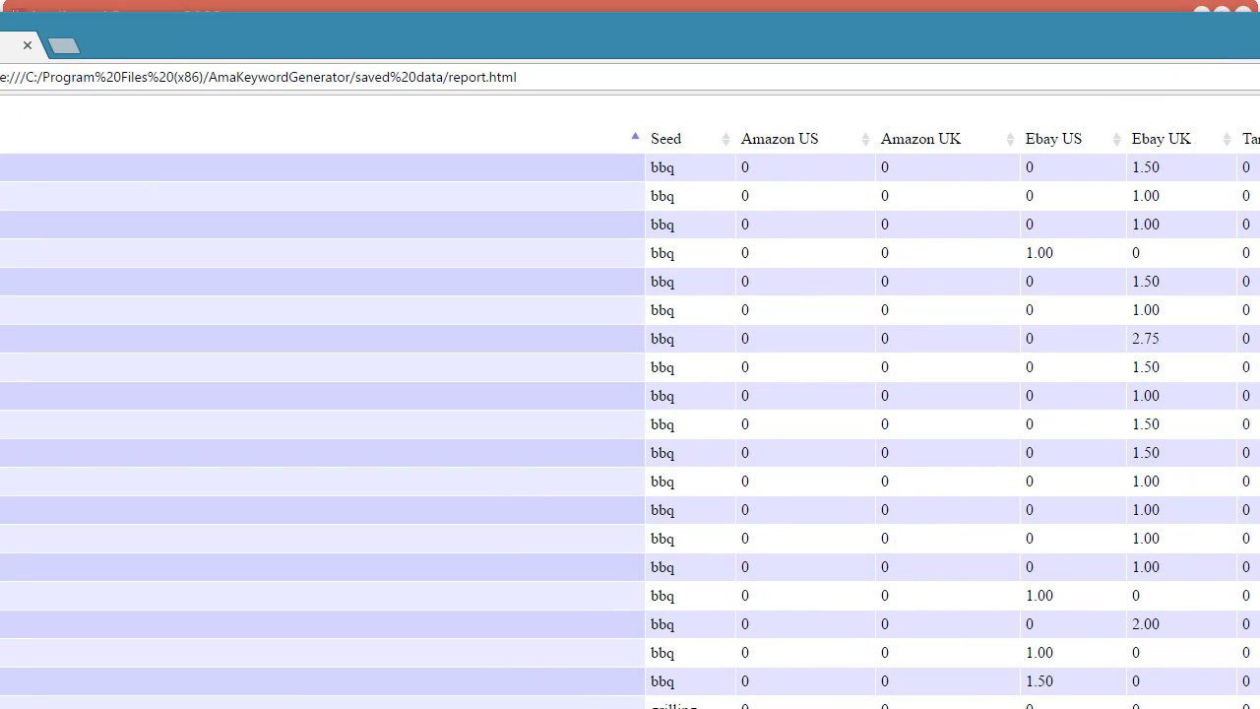
left_click_drag(1259, 242, 1092, 242)
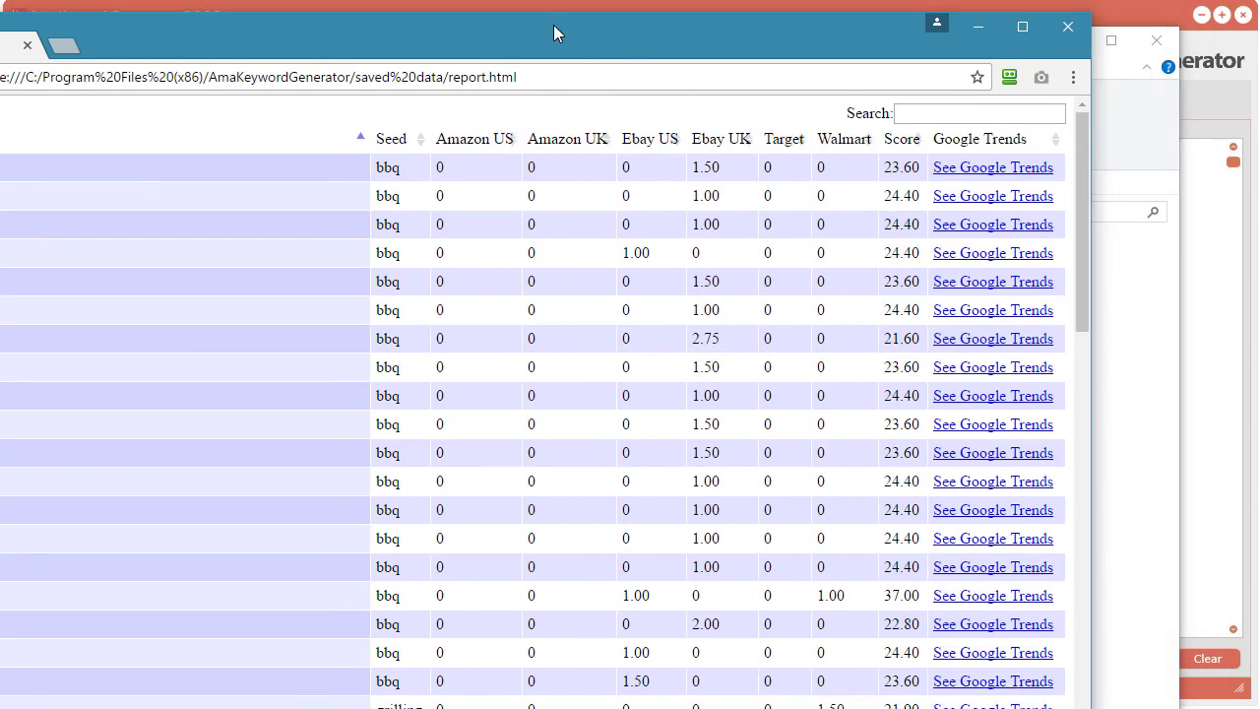
left_click_drag(543, 25, 704, 23)
Step: Sort the report table by Seed and Amazon US, ending with Keyword in descending order
left_click(566, 129)
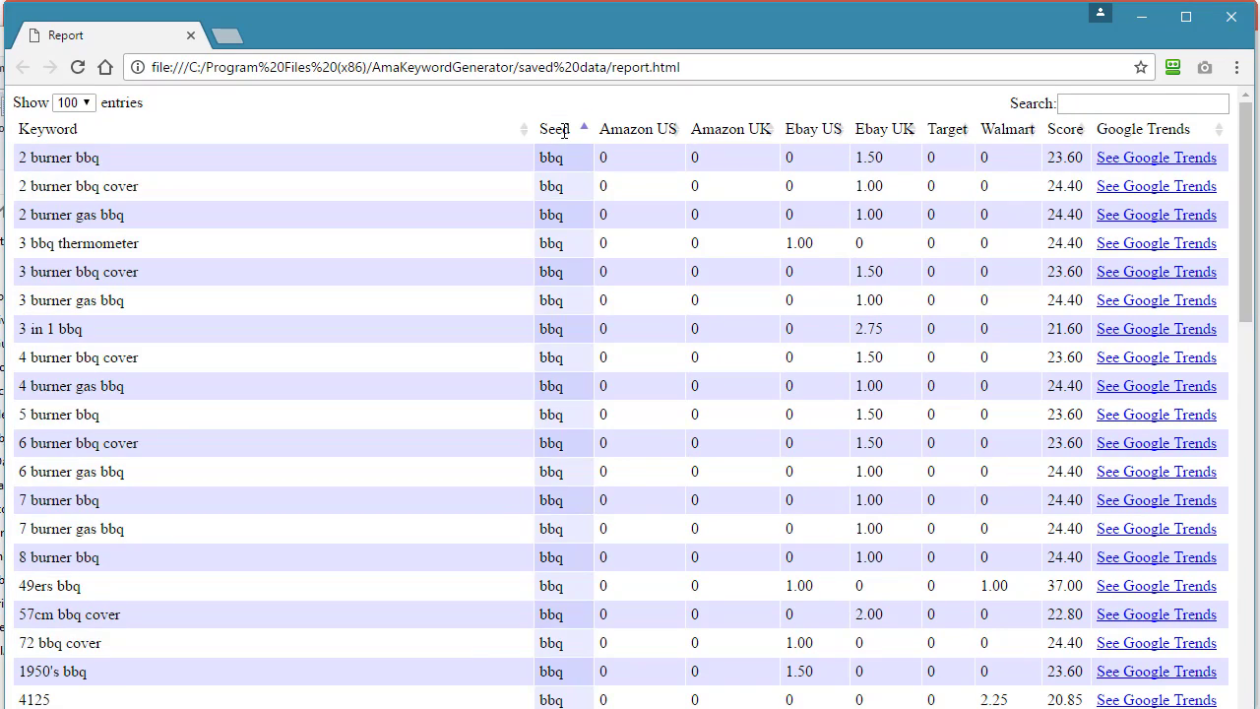
left_click(621, 131)
left_click(468, 129)
left_click(467, 128)
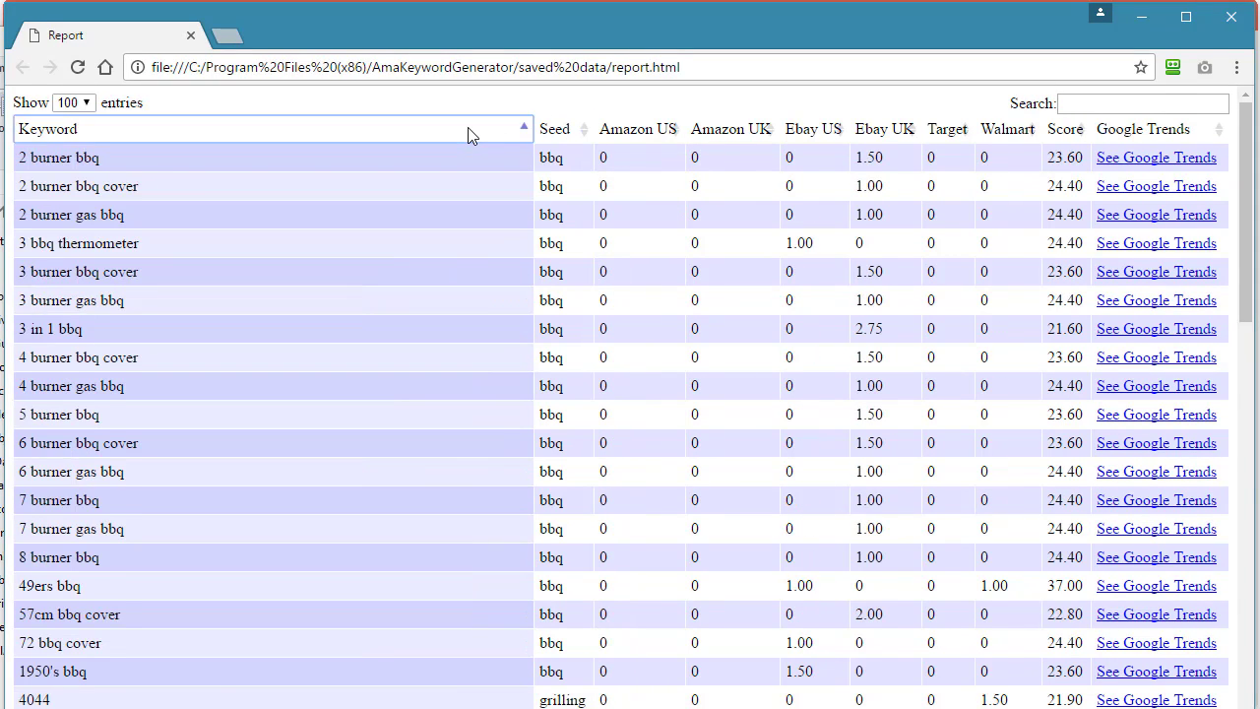
Step: Search the report table for "gloves" and examine the matching keywords
left_click_drag(928, 28, 787, 33)
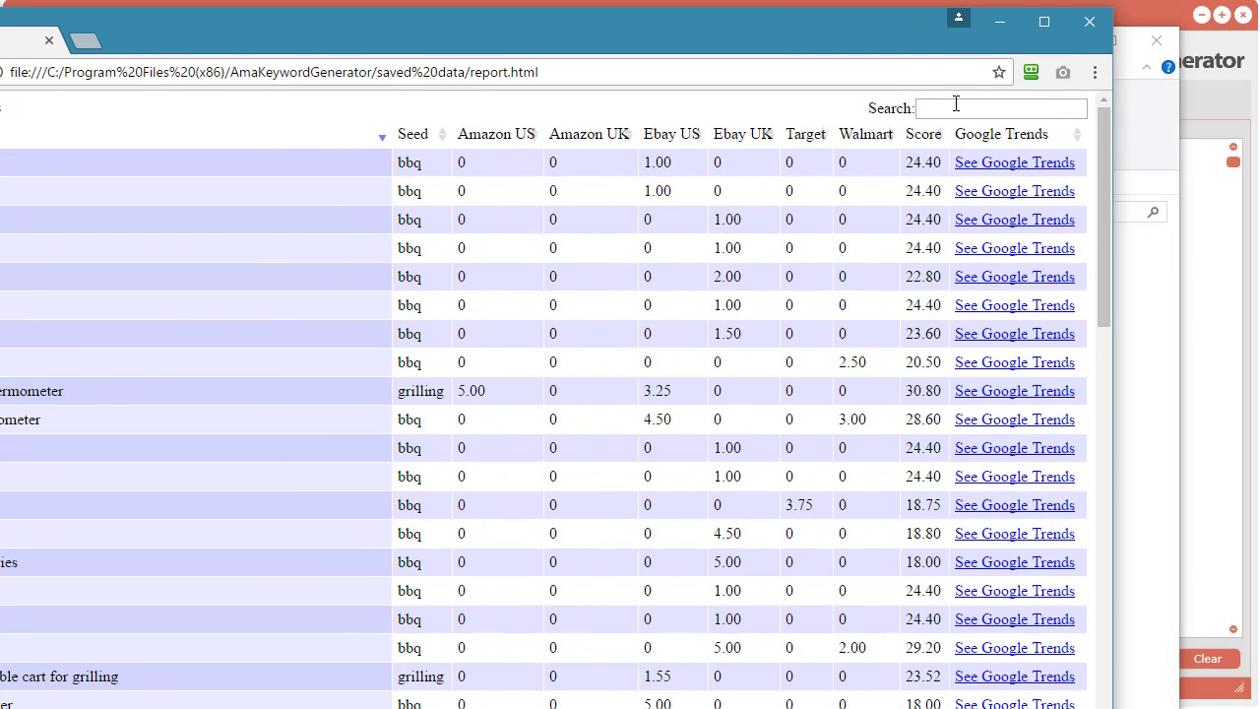
left_click(948, 110)
type("gloves")
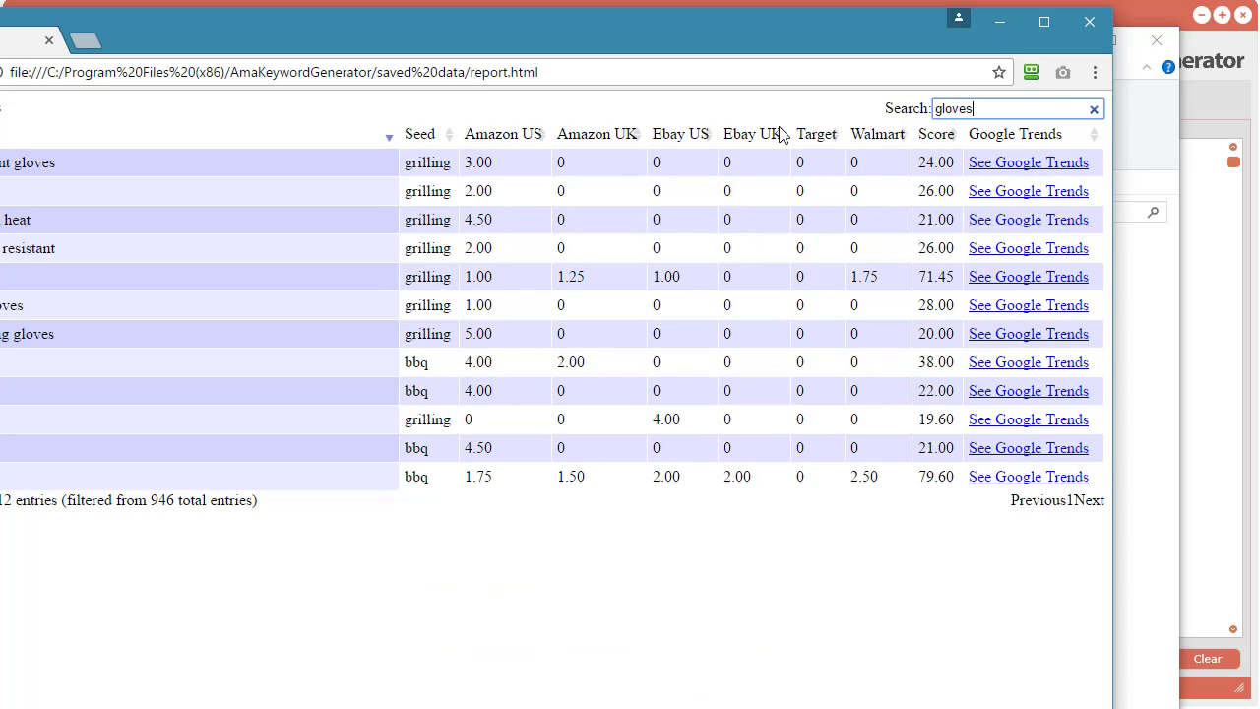
left_click_drag(318, 28, 464, 33)
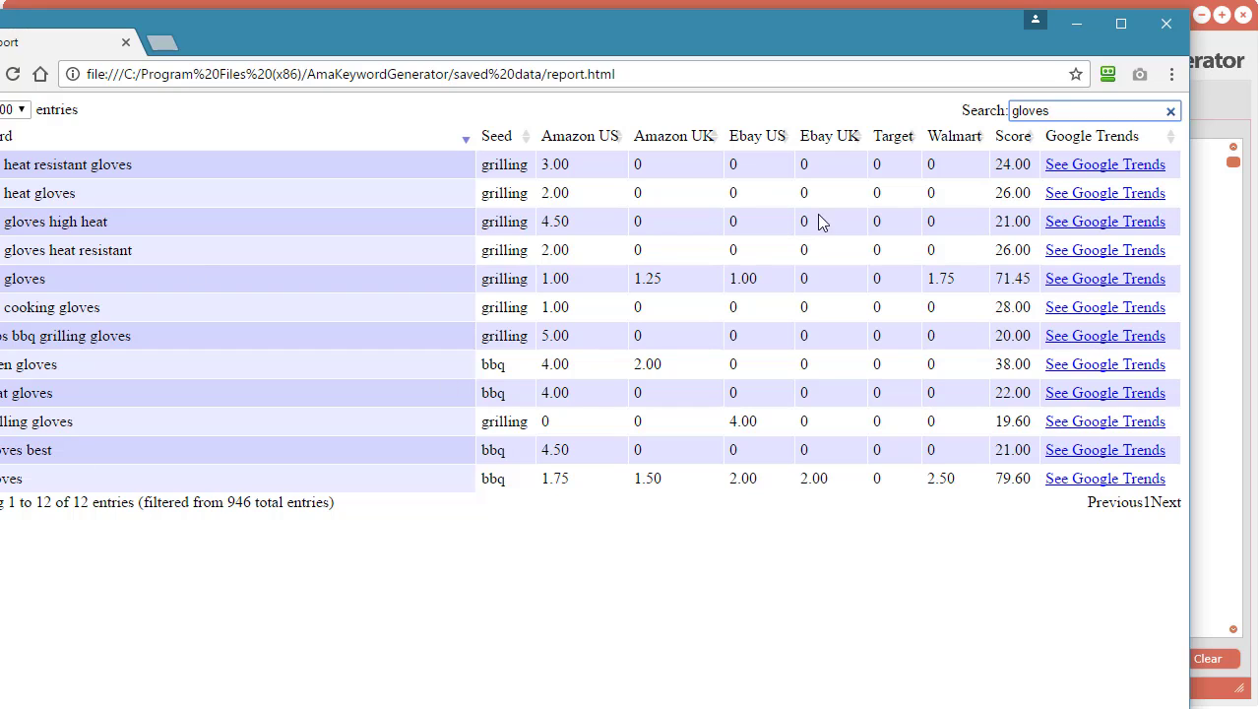
Step: Clear the report table's search and view the Google Trends page for "zombie bbq ds" with its window fully in view
left_click(1169, 115)
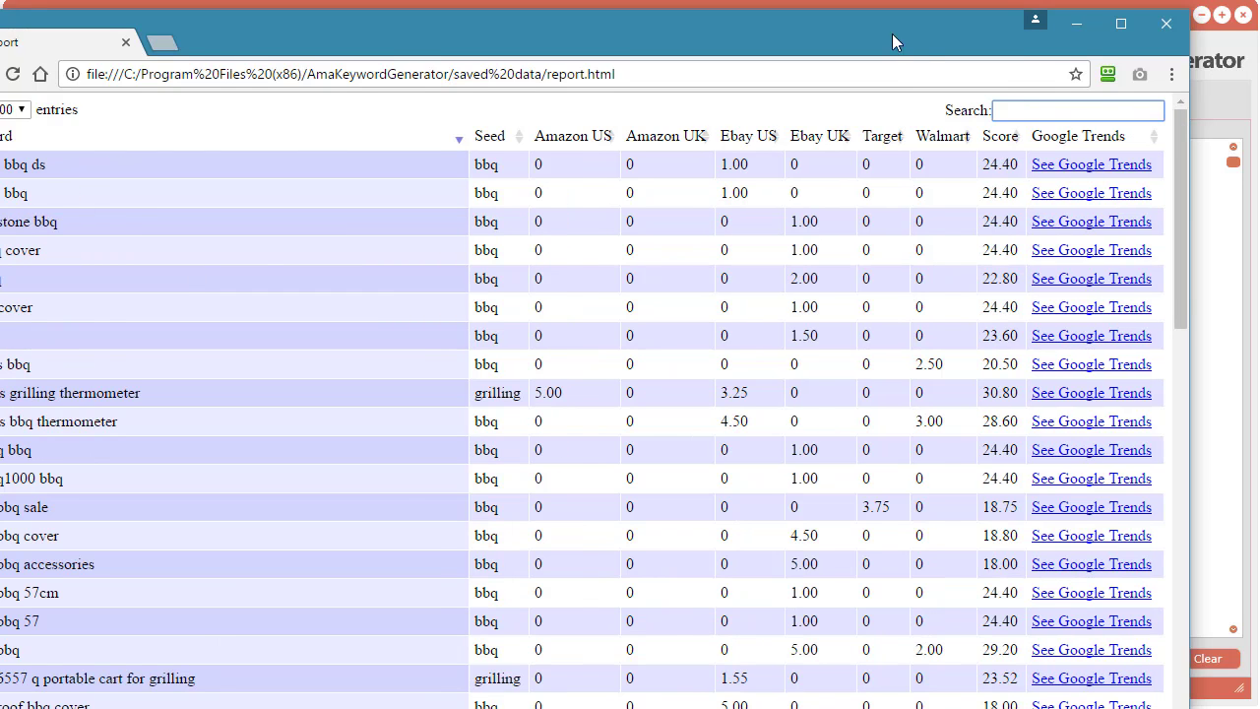
left_click_drag(891, 34, 763, 7)
left_click(978, 141)
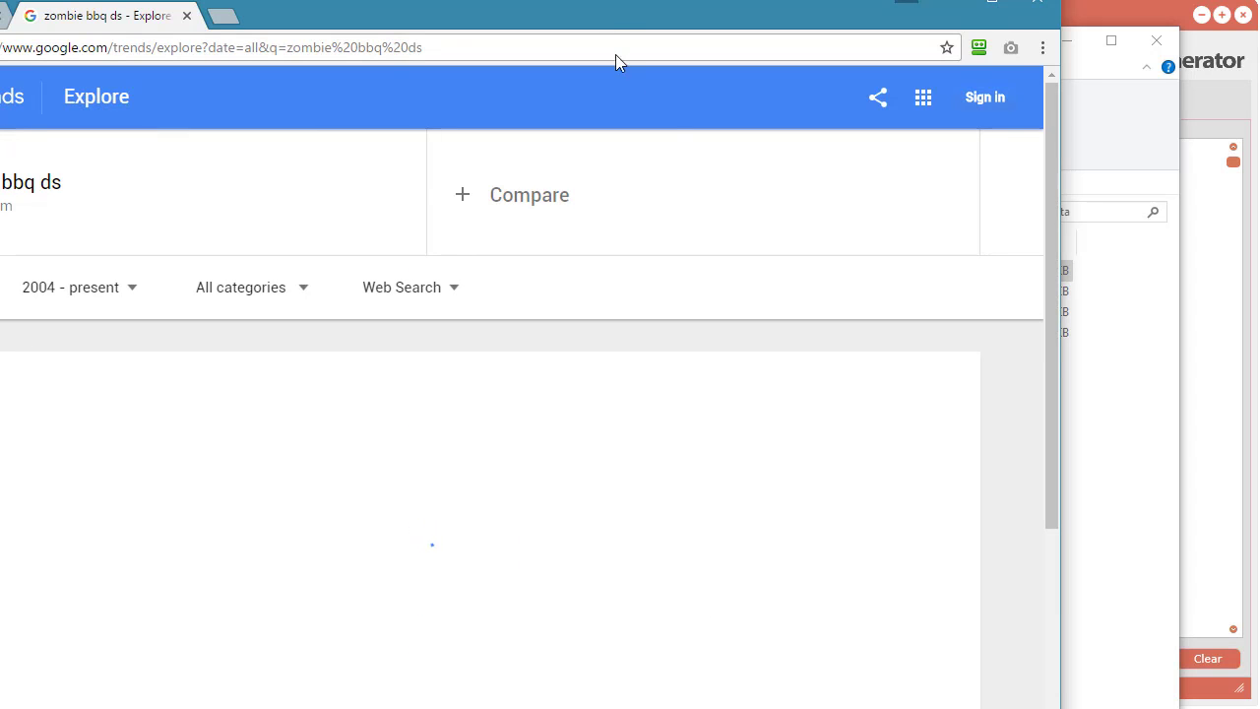
left_click_drag(615, 13, 791, 25)
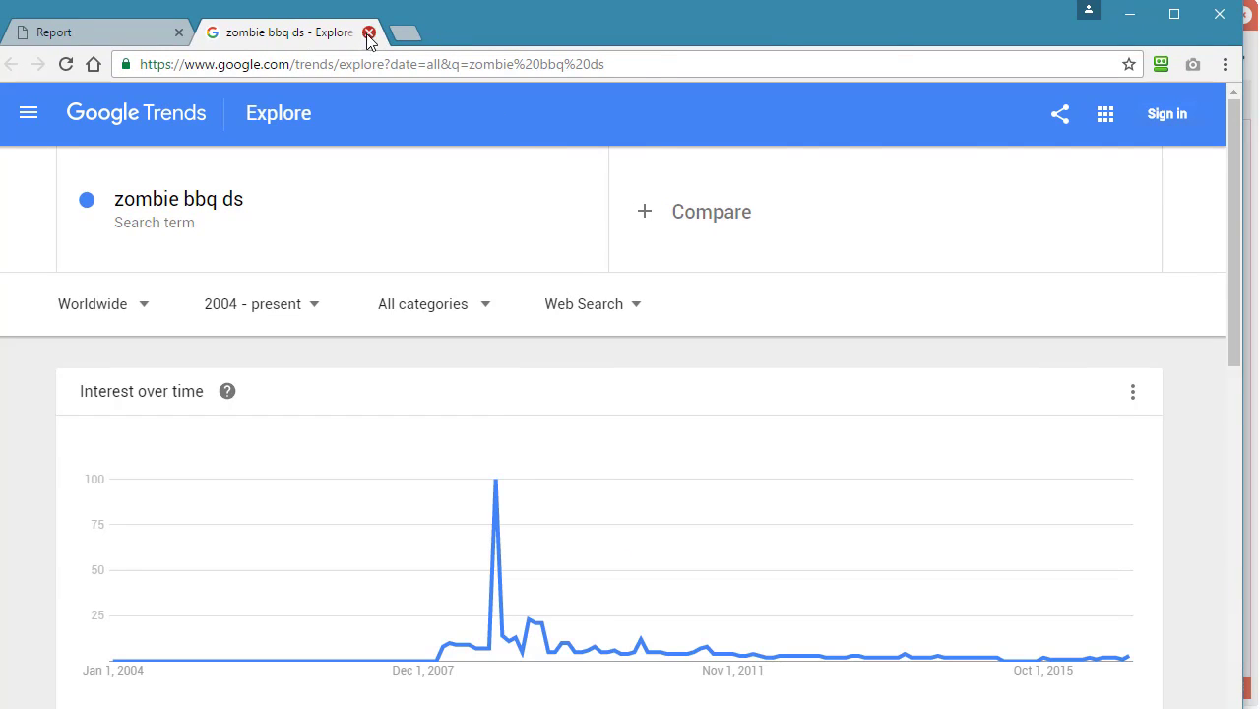
Step: Close the Google Trends page and the report, and minimise the saved data folder window
left_click(369, 33)
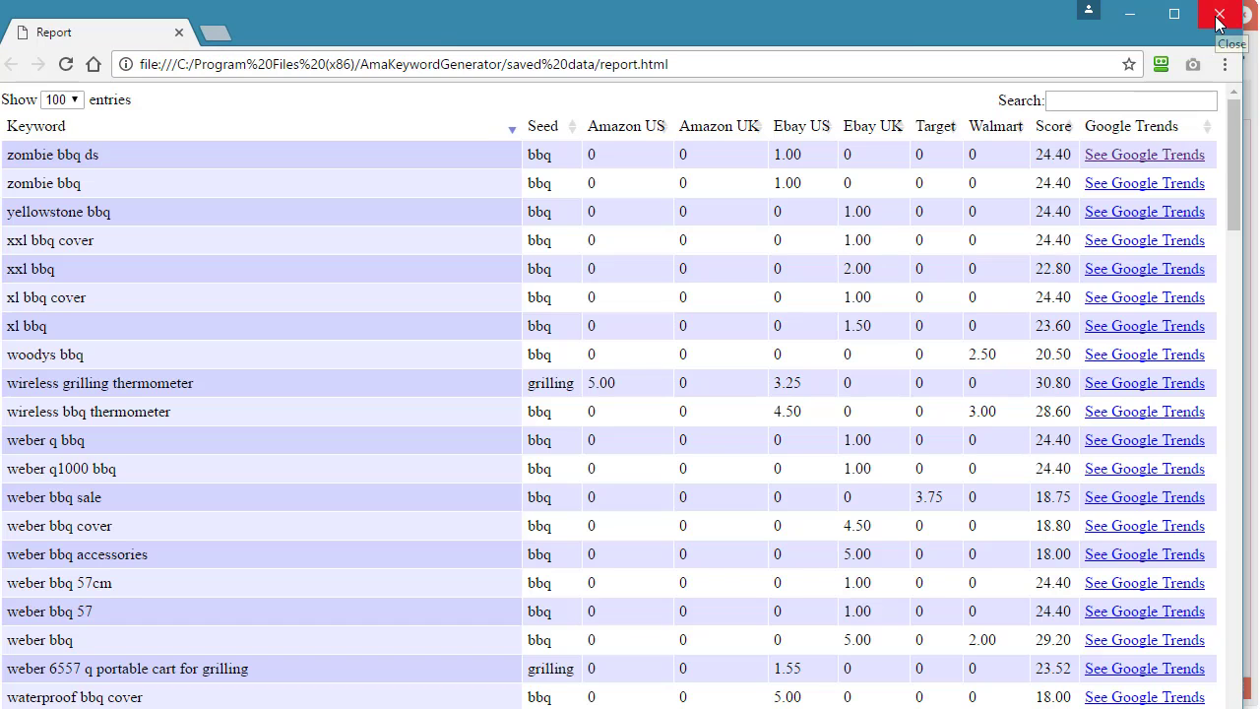
left_click(1217, 22)
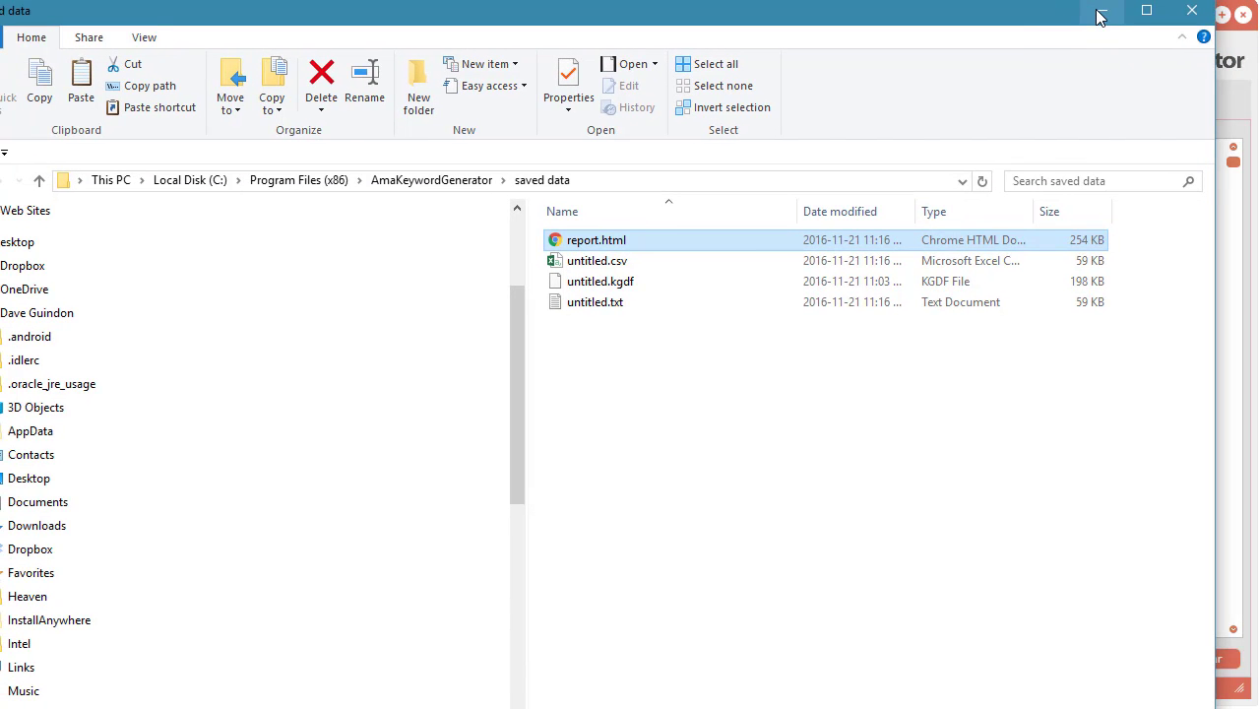
left_click(1099, 17)
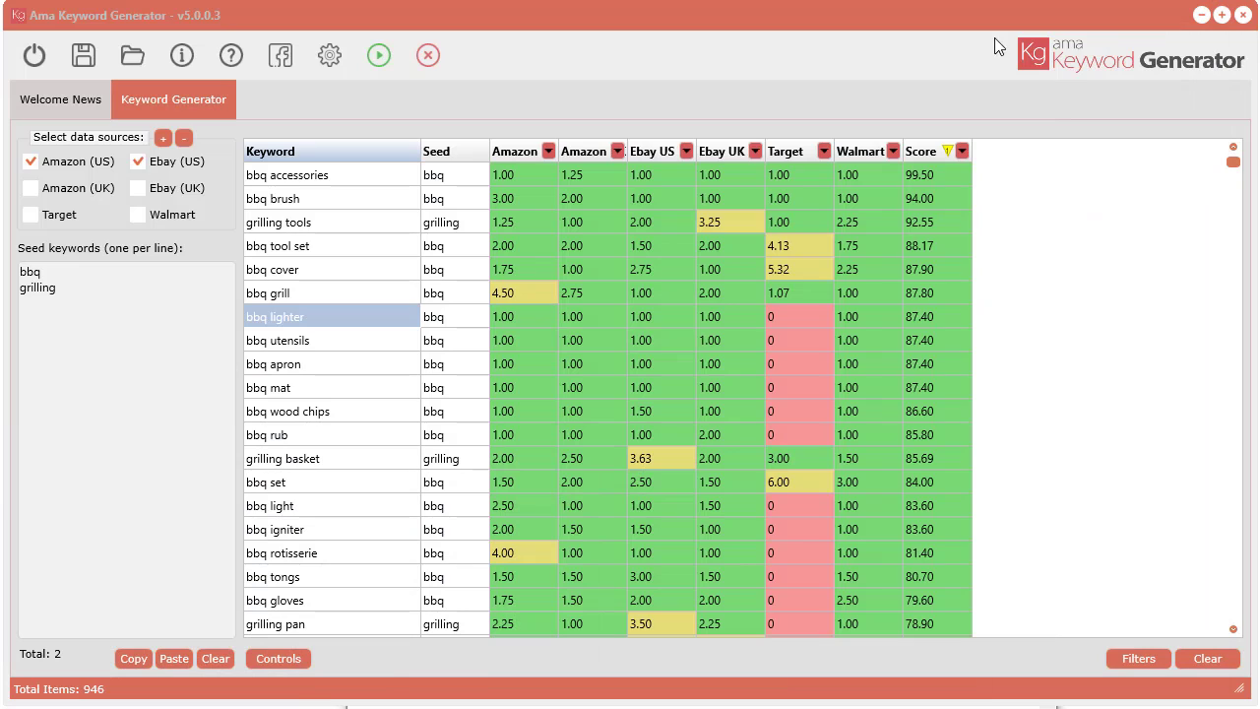
Step: Copy all keywords from the Ama Keyword Generator results table to the clipboard
left_click(324, 176)
right_click(325, 174)
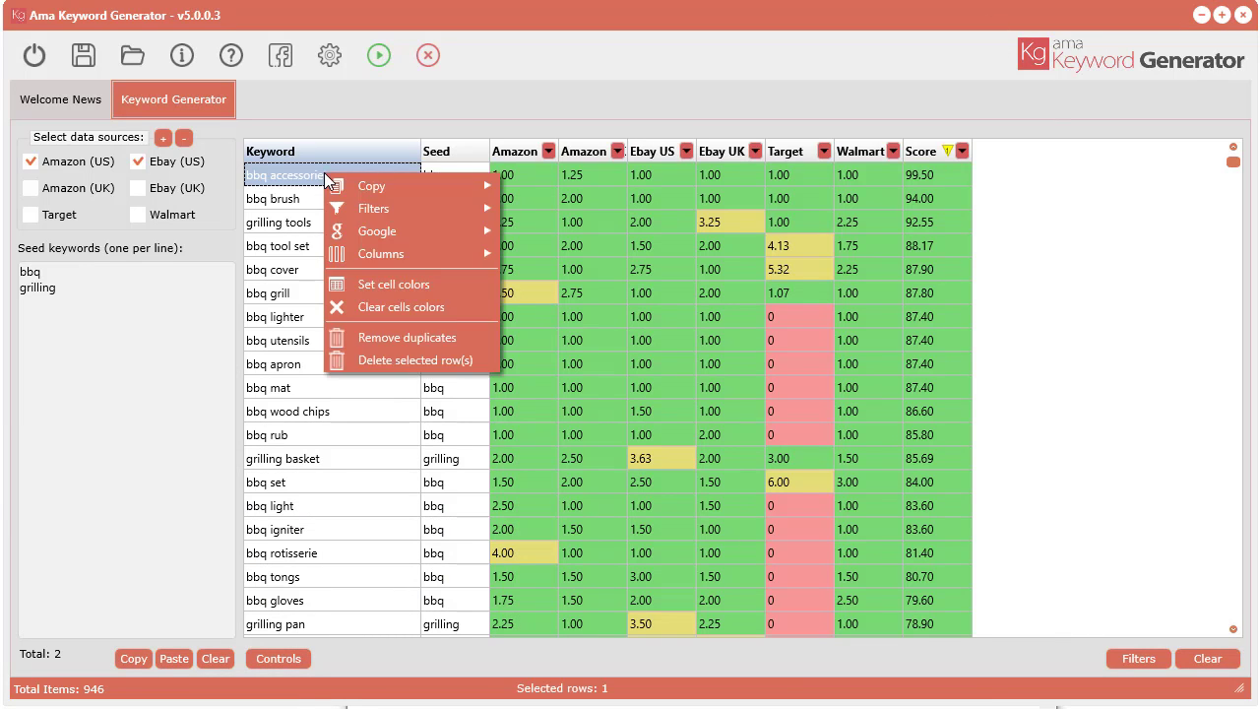
mouse_move(405, 191)
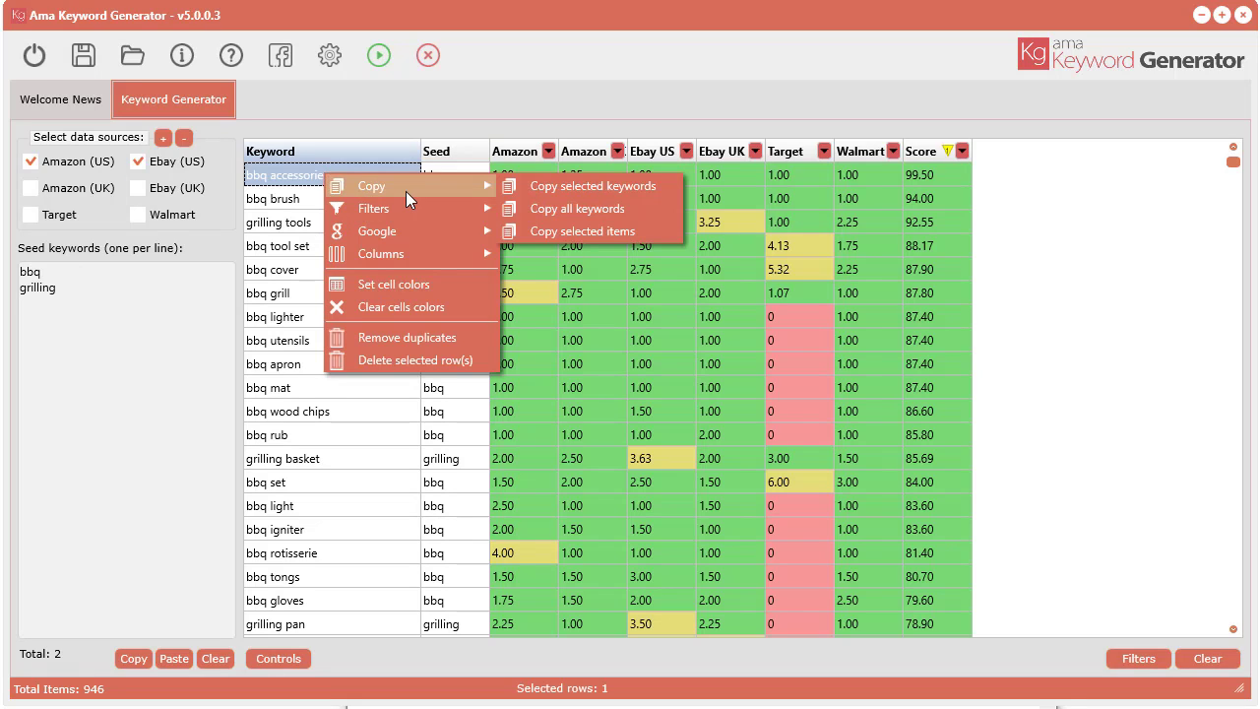
left_click(601, 212)
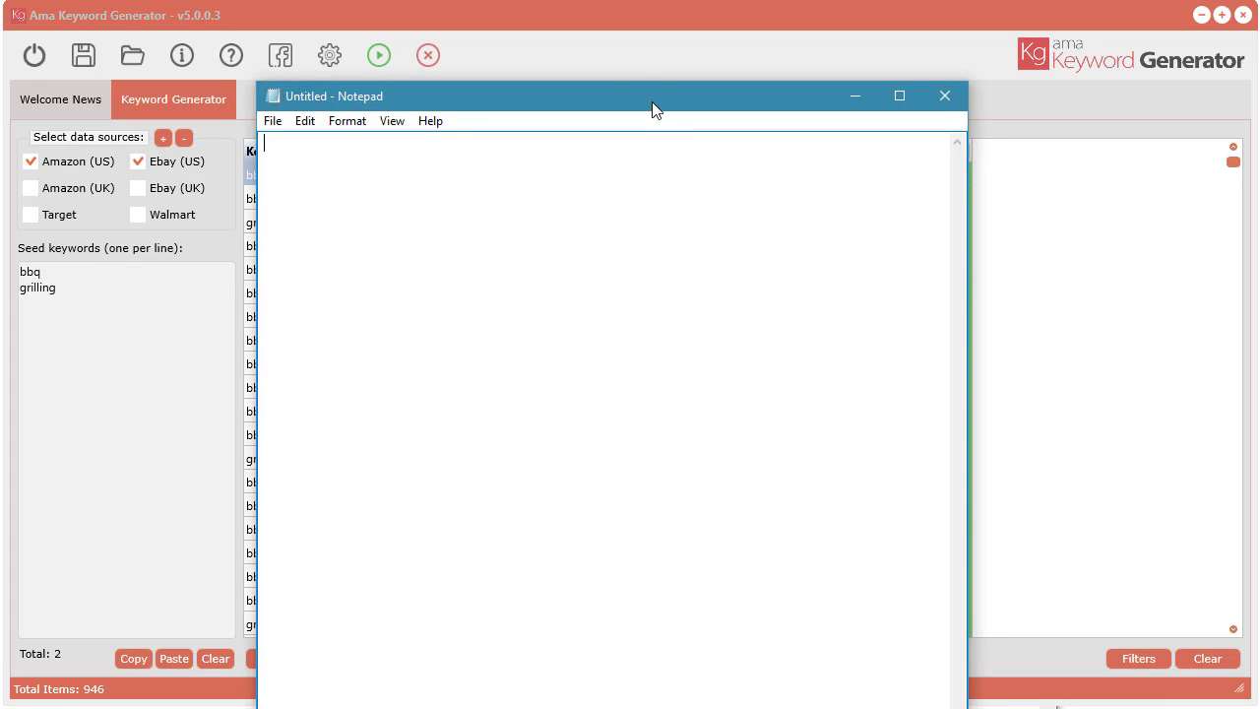
Step: Paste the copied keywords into a blank Notepad document, review the list from its beginning, and close it without saving
left_click_drag(654, 102, 658, 19)
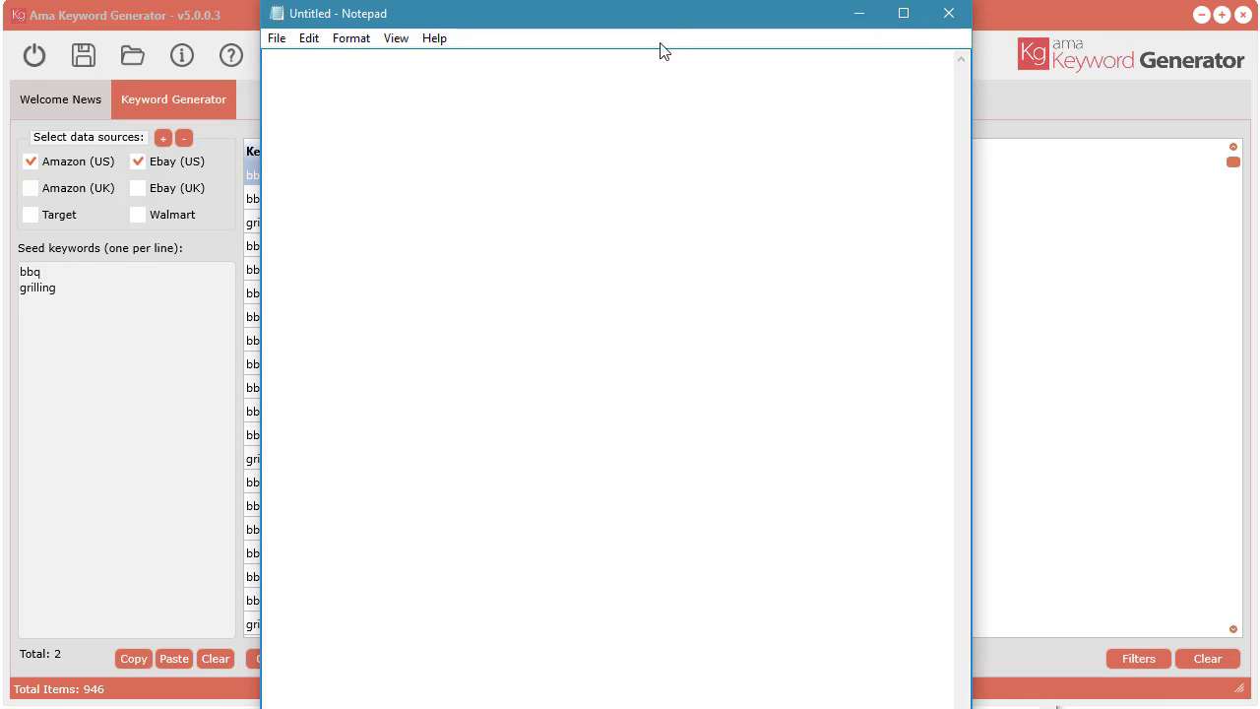
right_click(315, 109)
left_click(365, 197)
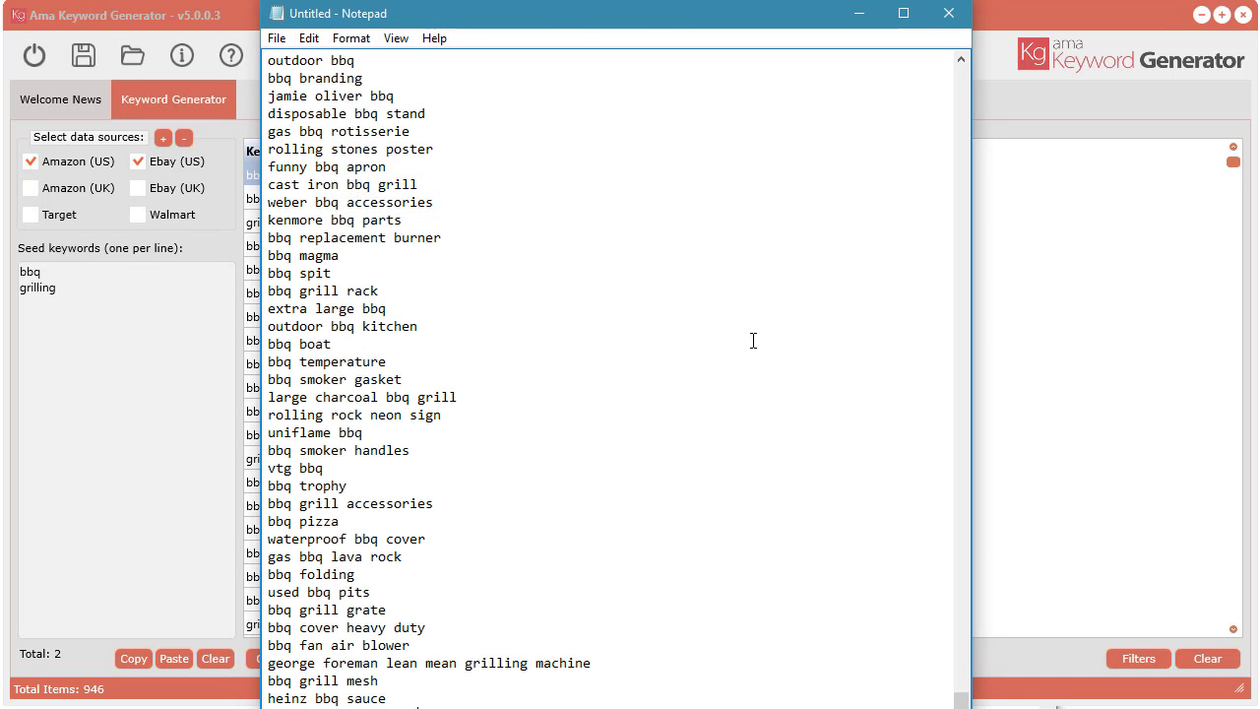
left_click_drag(961, 697, 946, 187)
left_click(952, 16)
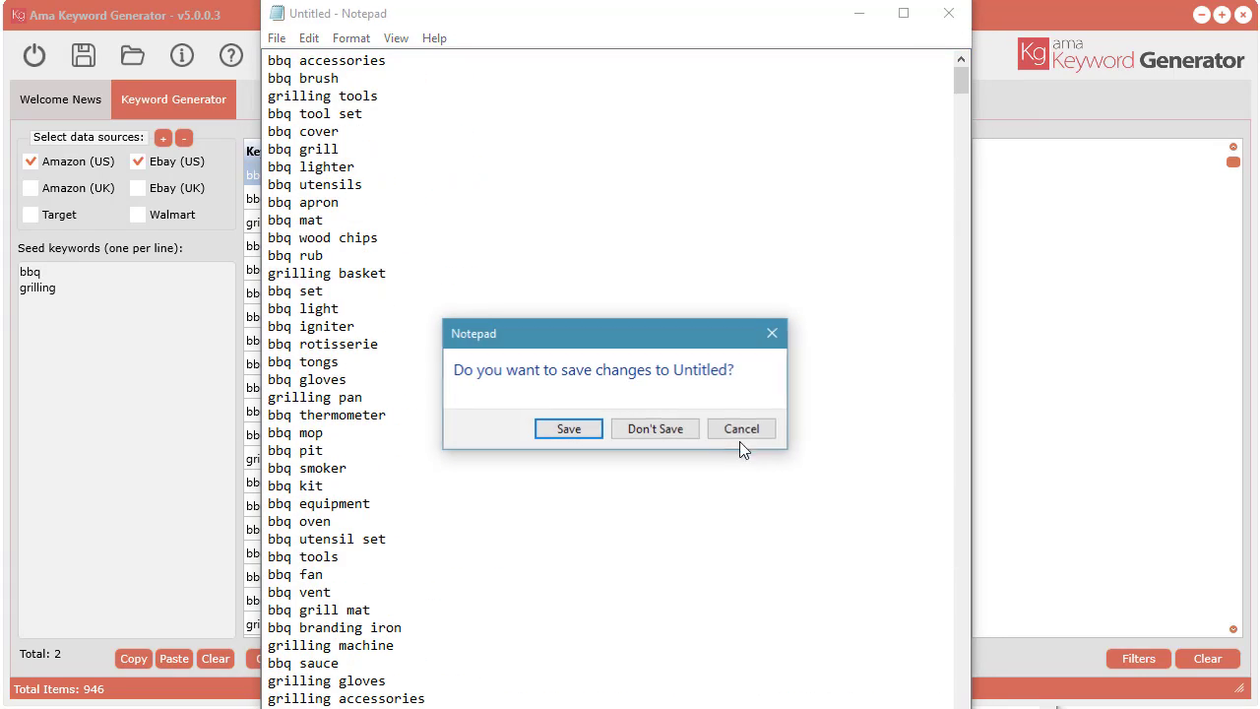
left_click(661, 431)
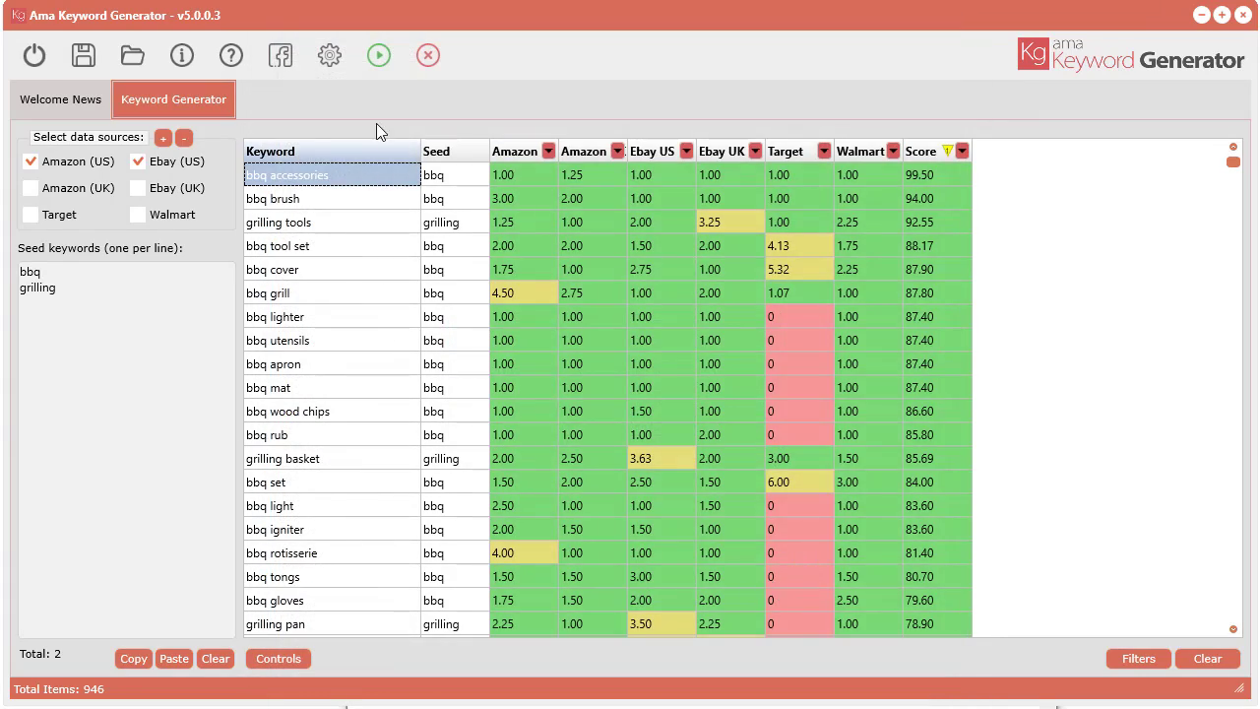
Step: Preview the keyword results as an HTML report from Ama Keyword Generator and look through its rows
mouse_move(604, 15)
left_mouse_down()
mouse_move(614, 0)
mouse_move(595, 0)
mouse_move(599, 38)
left_mouse_up()
left_click(282, 516)
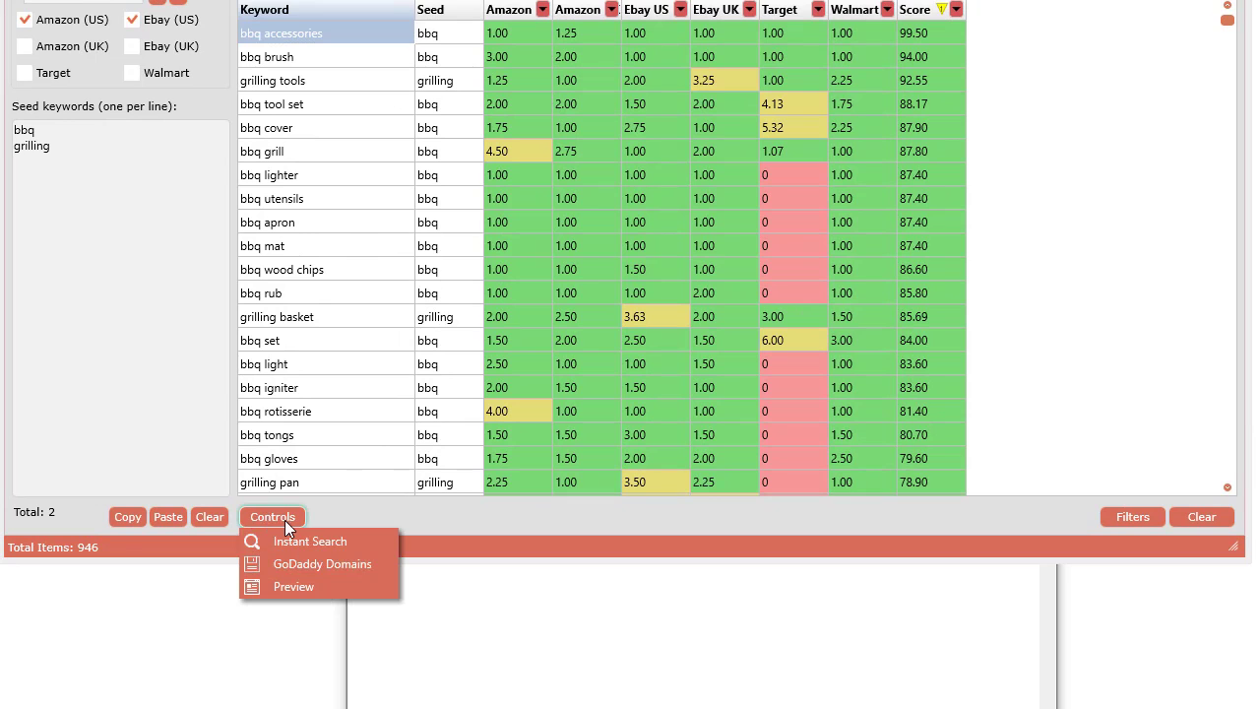
left_click(315, 588)
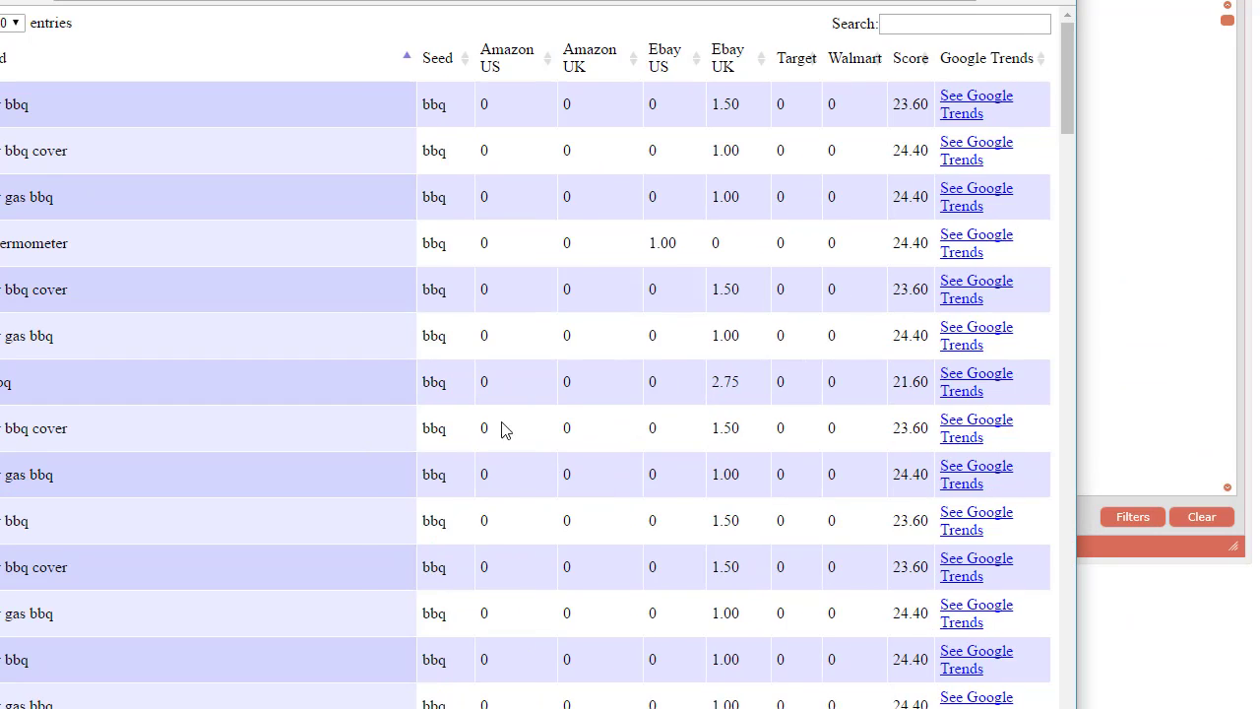
scroll(557, 393, "down", 10)
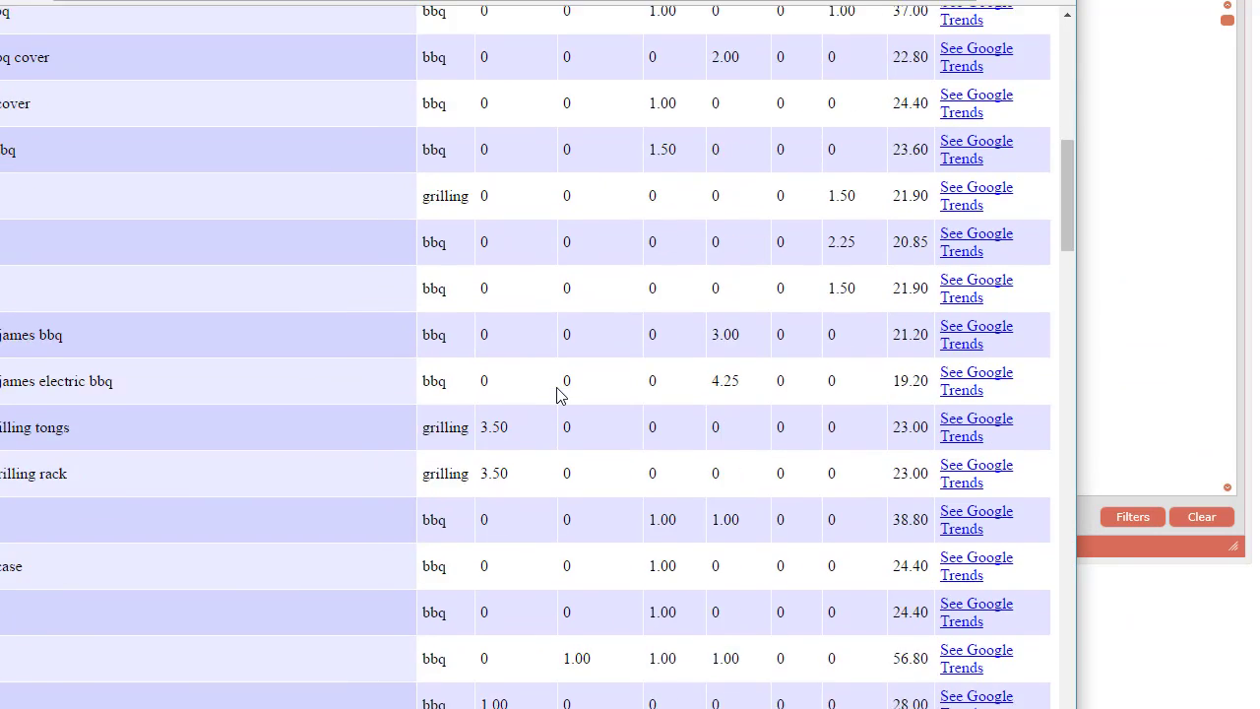
scroll(557, 394, "up", 6)
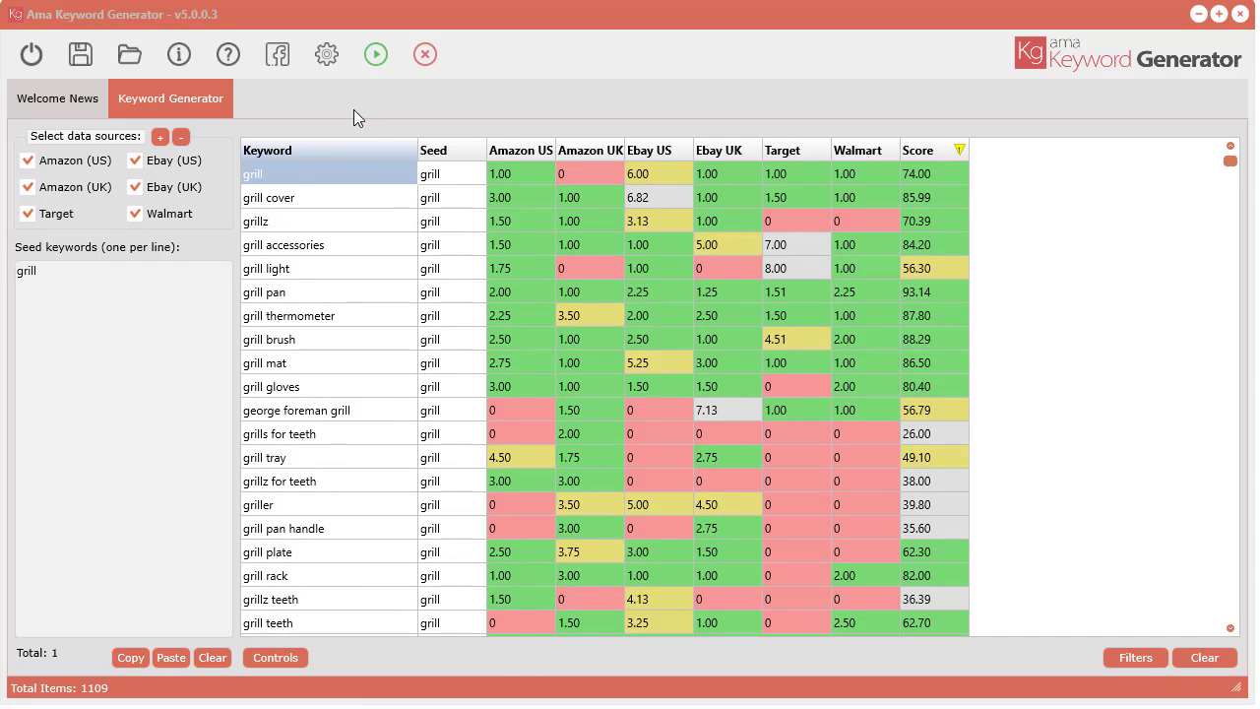
Step: Load the project file untitled2.kgdf without saving the current data
left_click(136, 59)
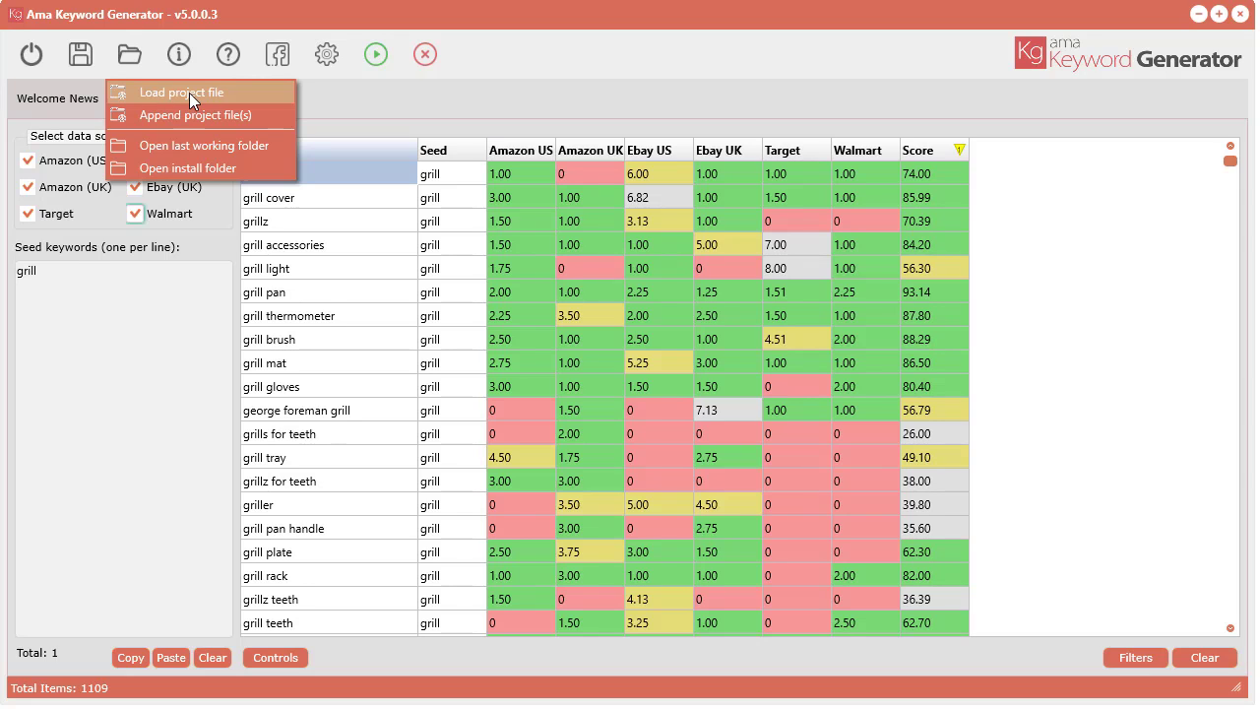
left_click(189, 92)
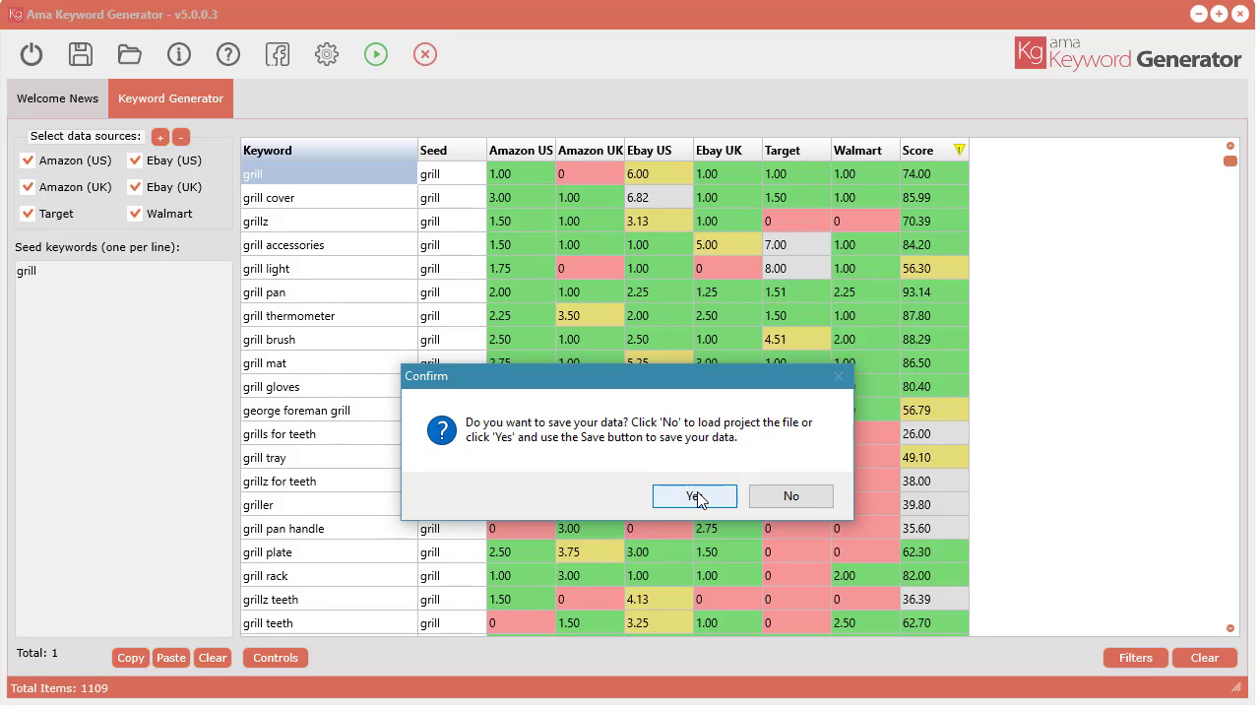
left_click(799, 506)
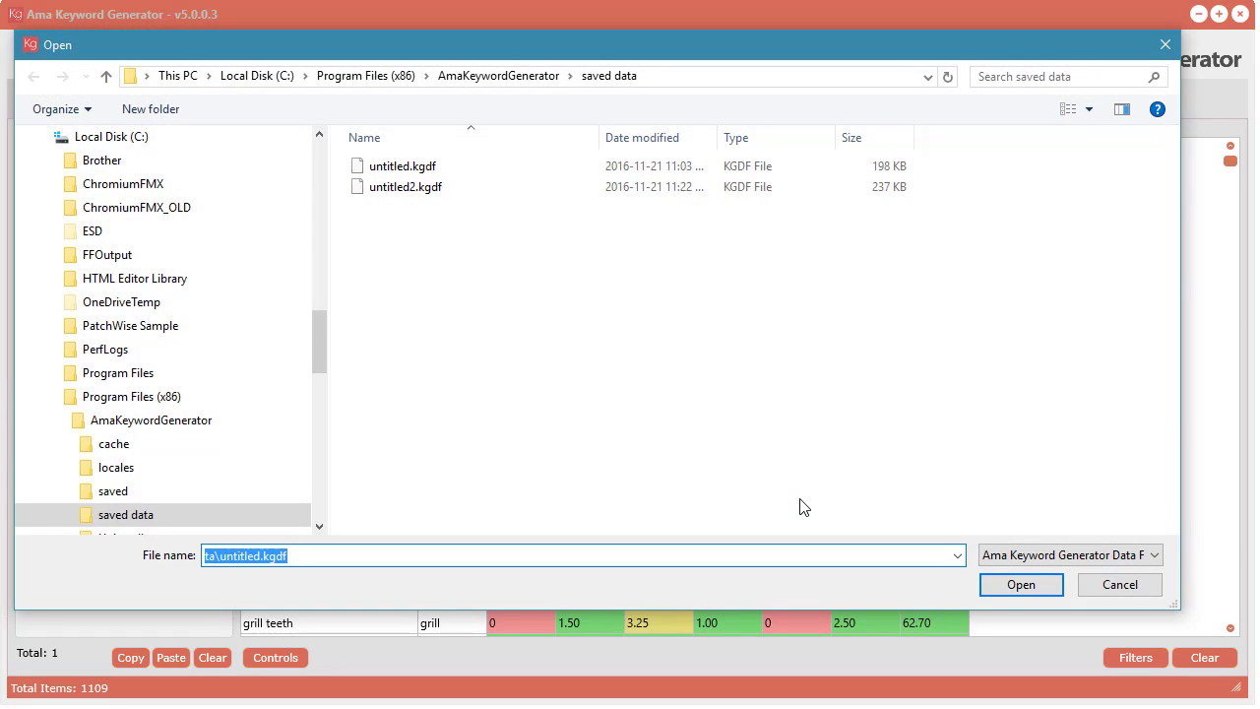
left_click(396, 196)
left_click(1021, 585)
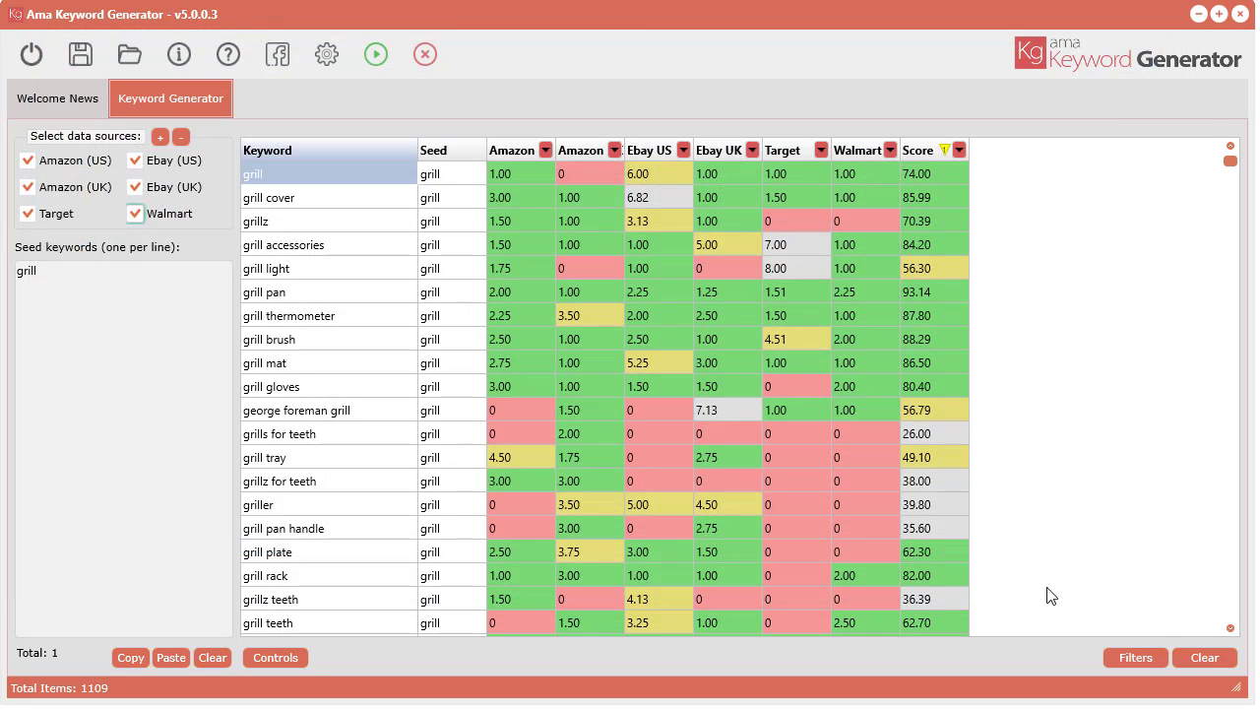
Step: Clear the keyword results table and append the project files untitled.kgdf and untitled2.kgdf together
left_click(1206, 658)
left_click(585, 497)
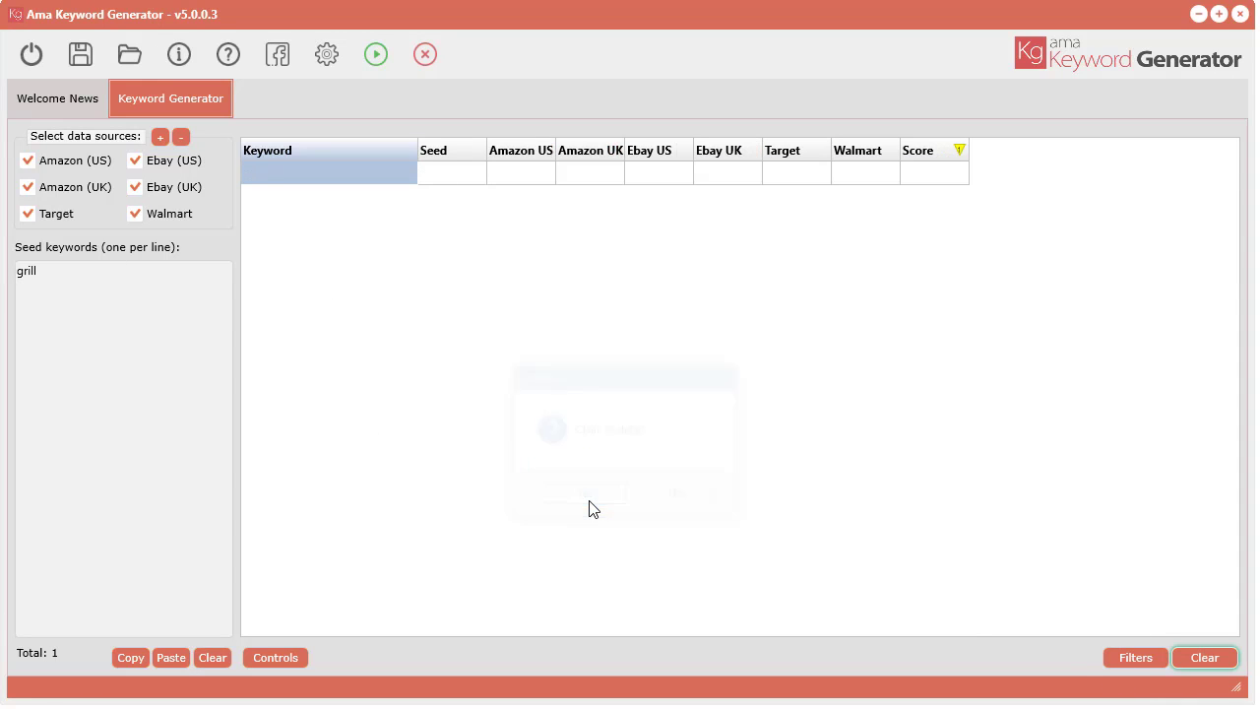
left_click(130, 60)
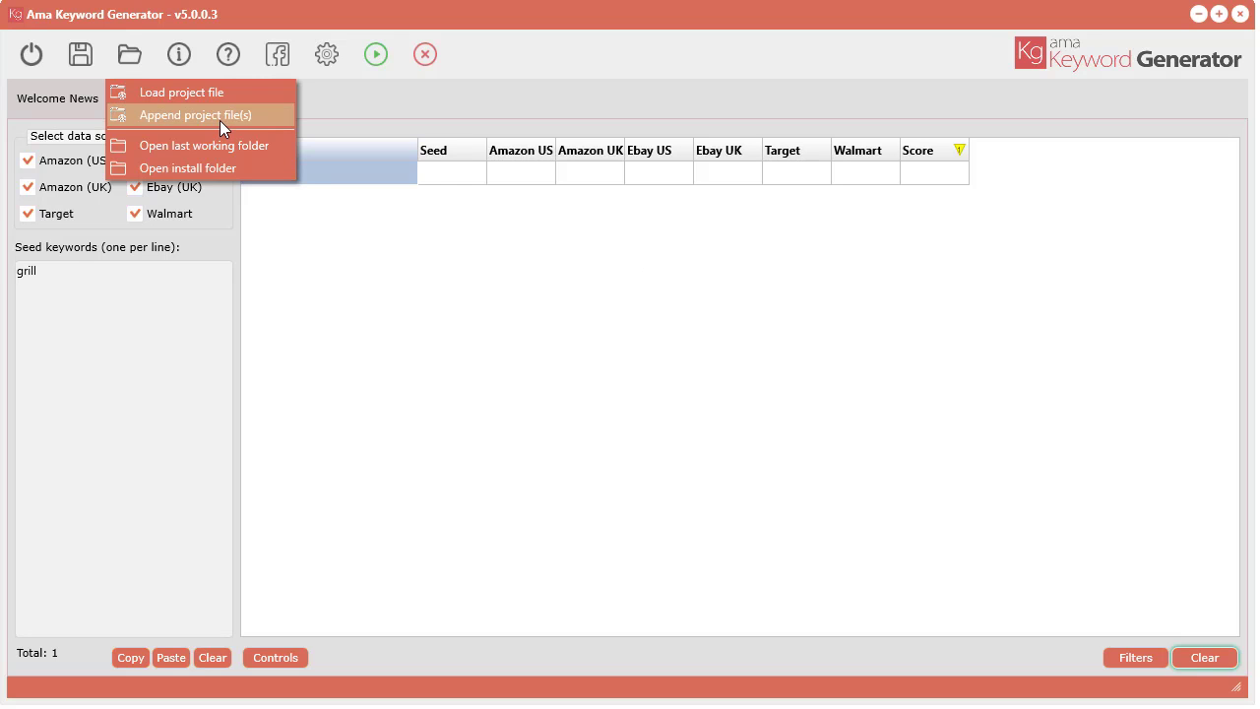
left_click(187, 113)
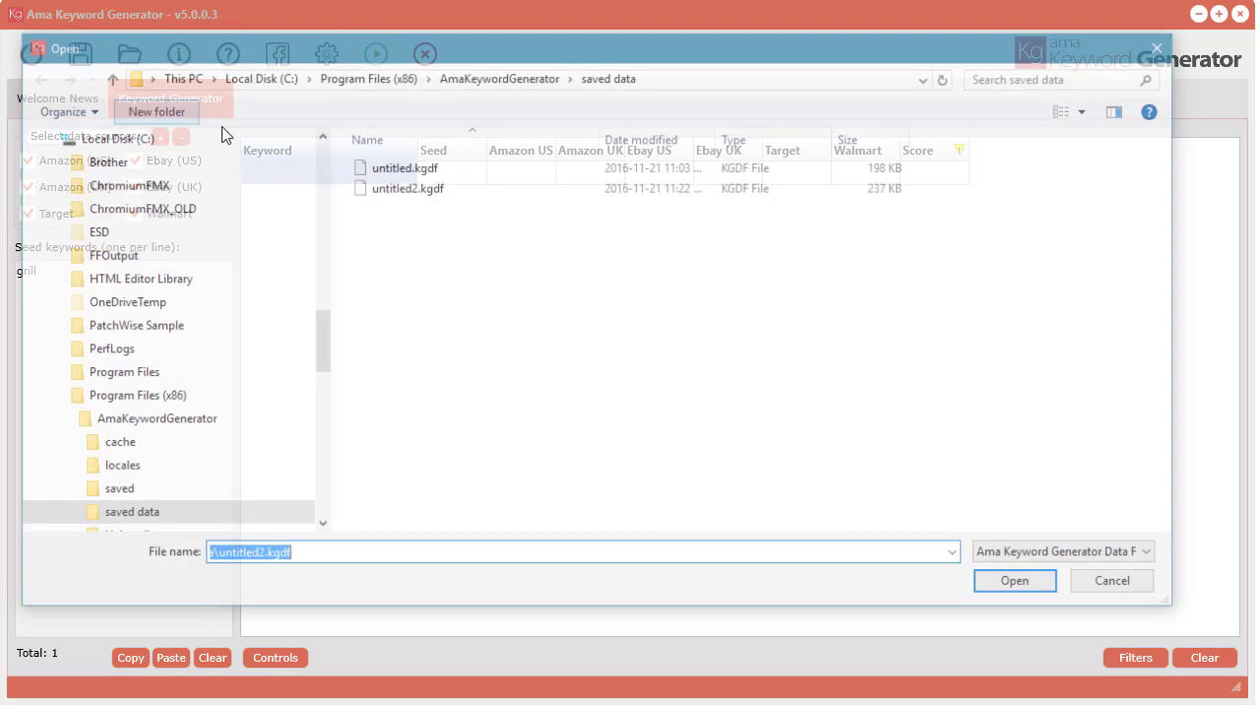
left_click_drag(520, 230, 398, 169)
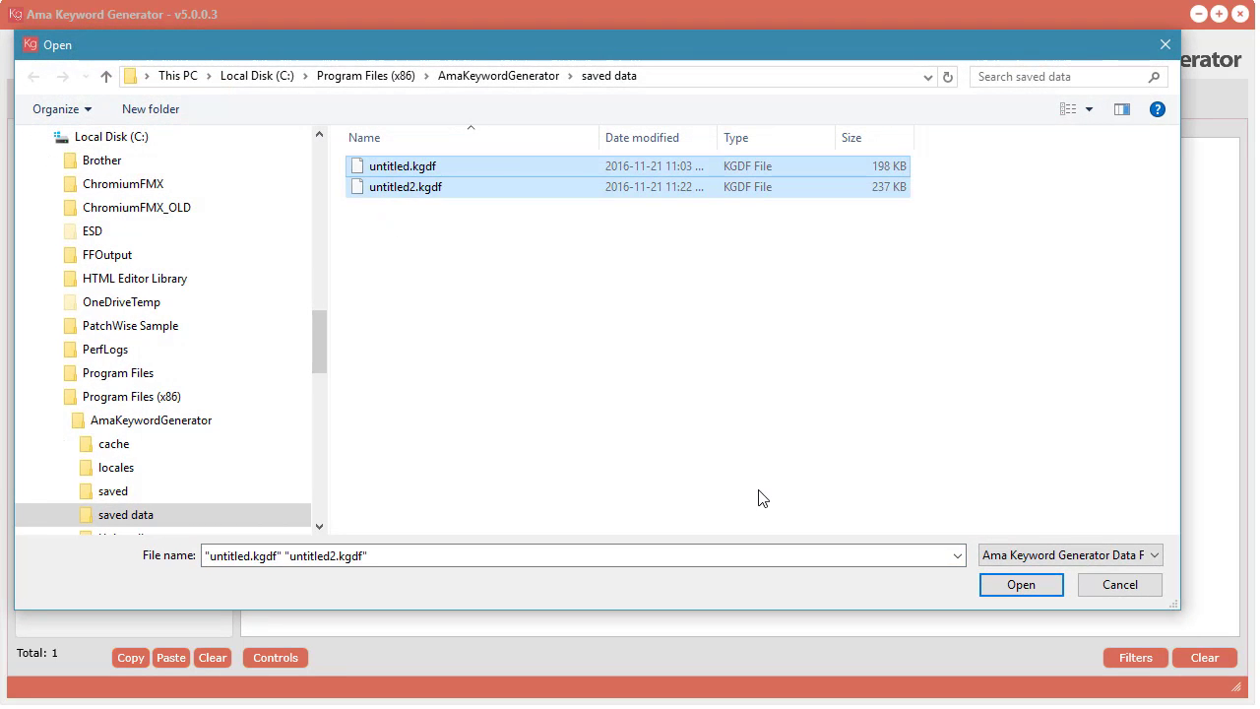
left_click(1021, 585)
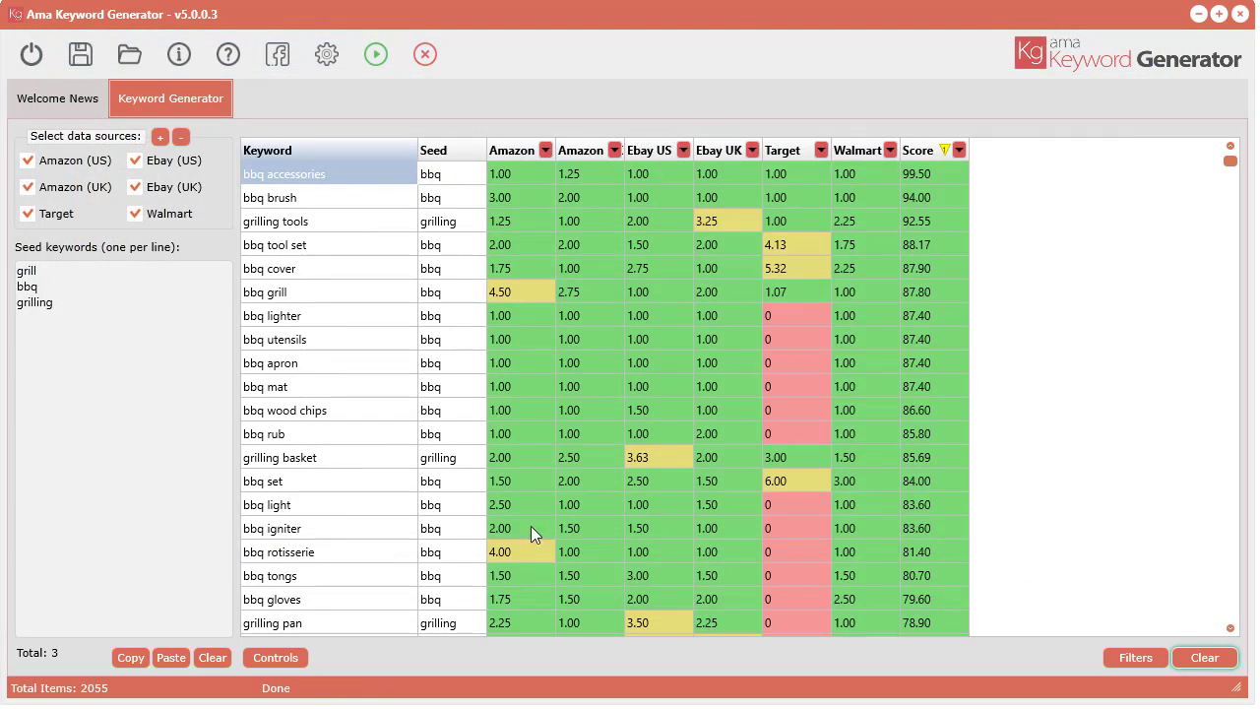
Step: Remove the duplicate keywords from the combined results table
left_click_drag(1230, 161, 1257, 138)
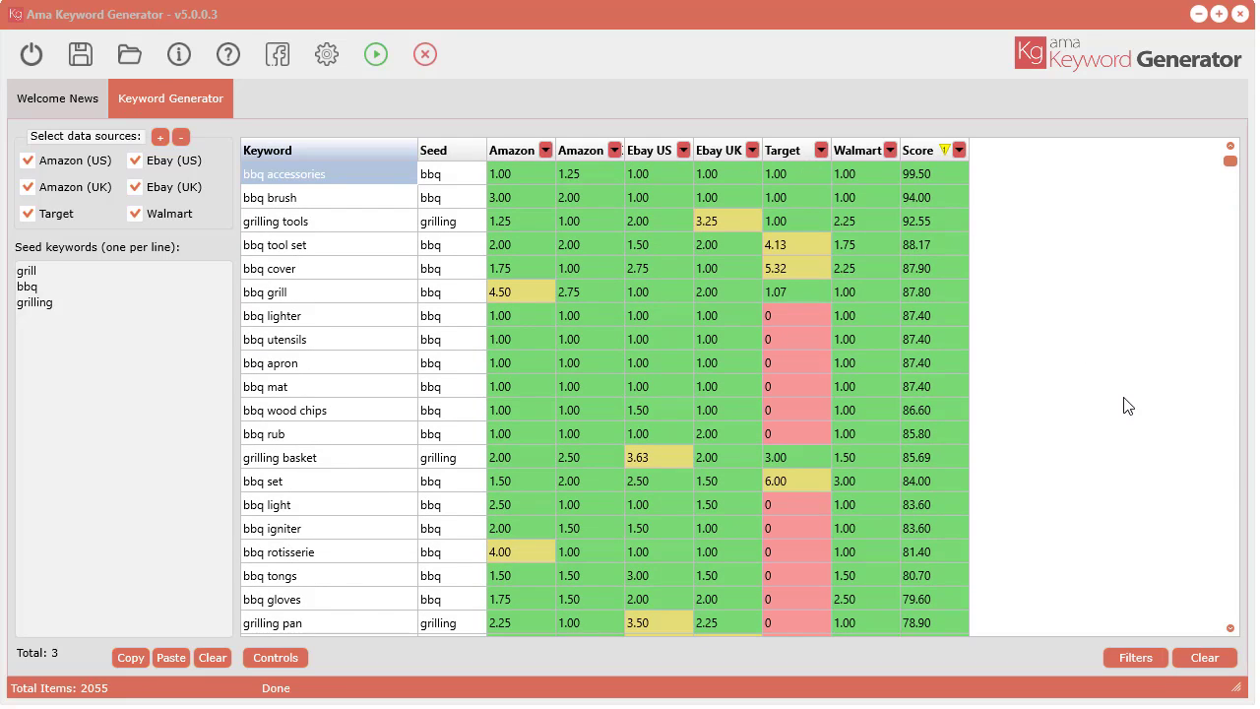
right_click(340, 246)
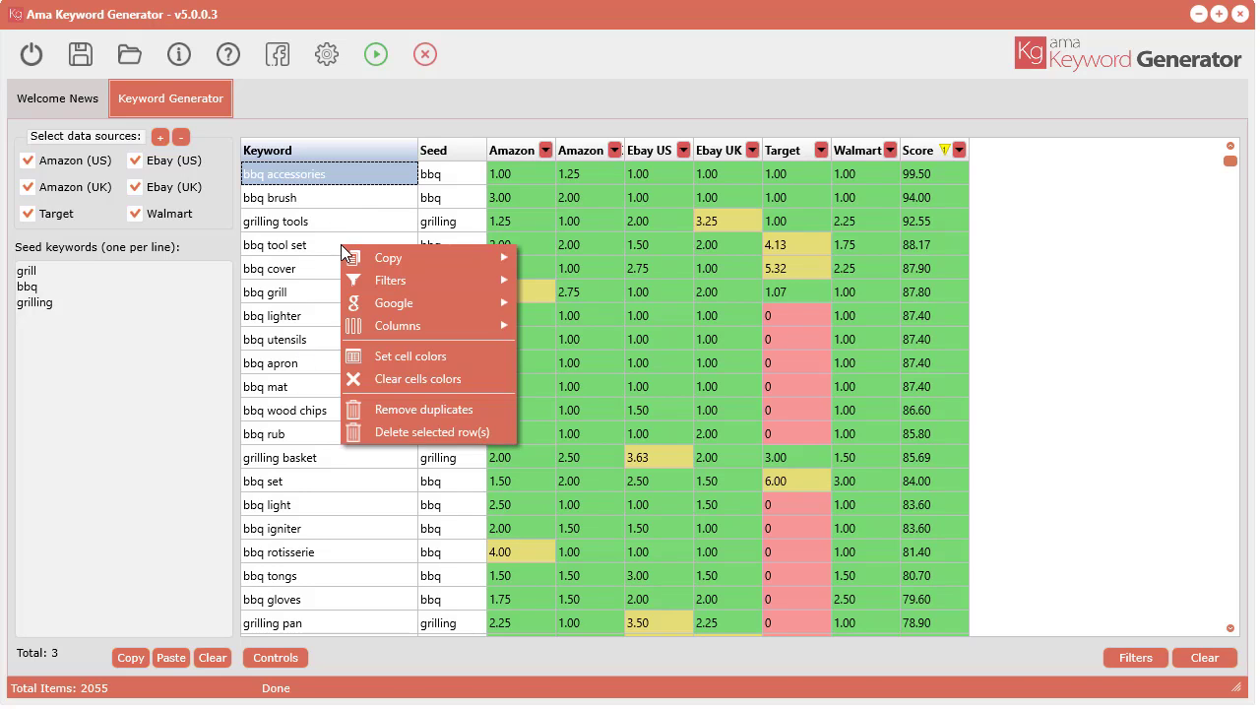
left_click(452, 408)
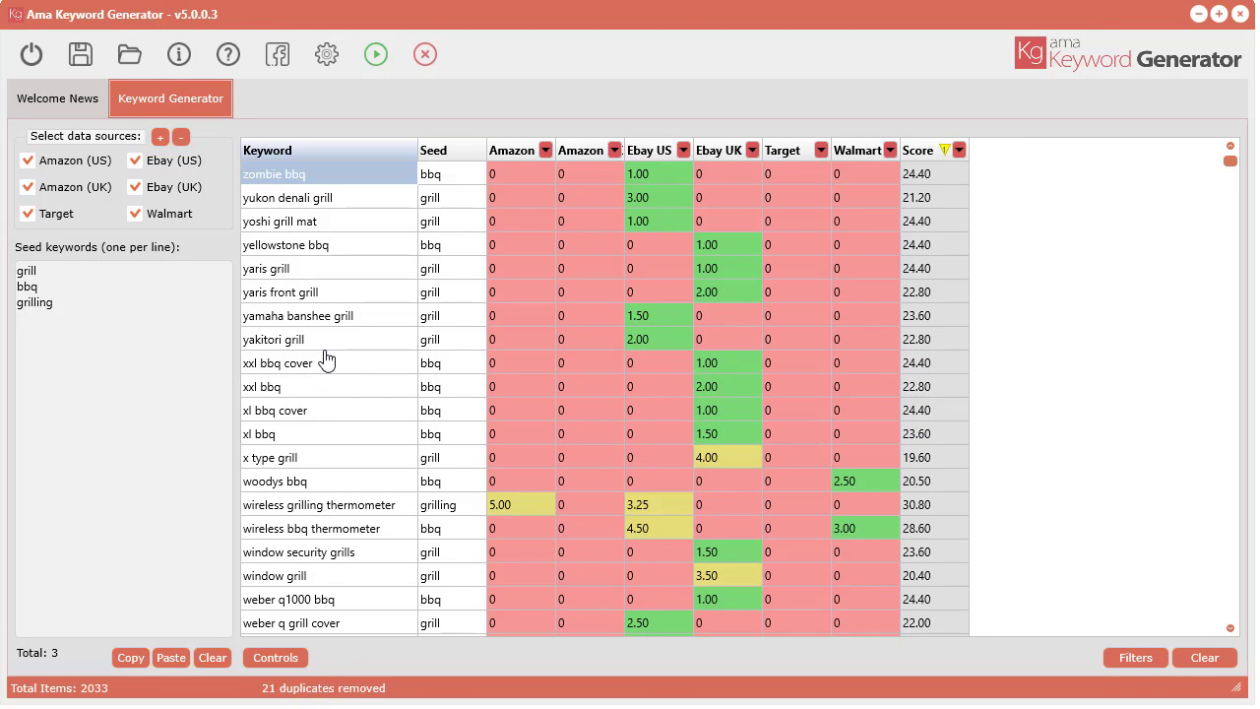
Step: Clear the cell colors in the results table and set them again
right_click(395, 187)
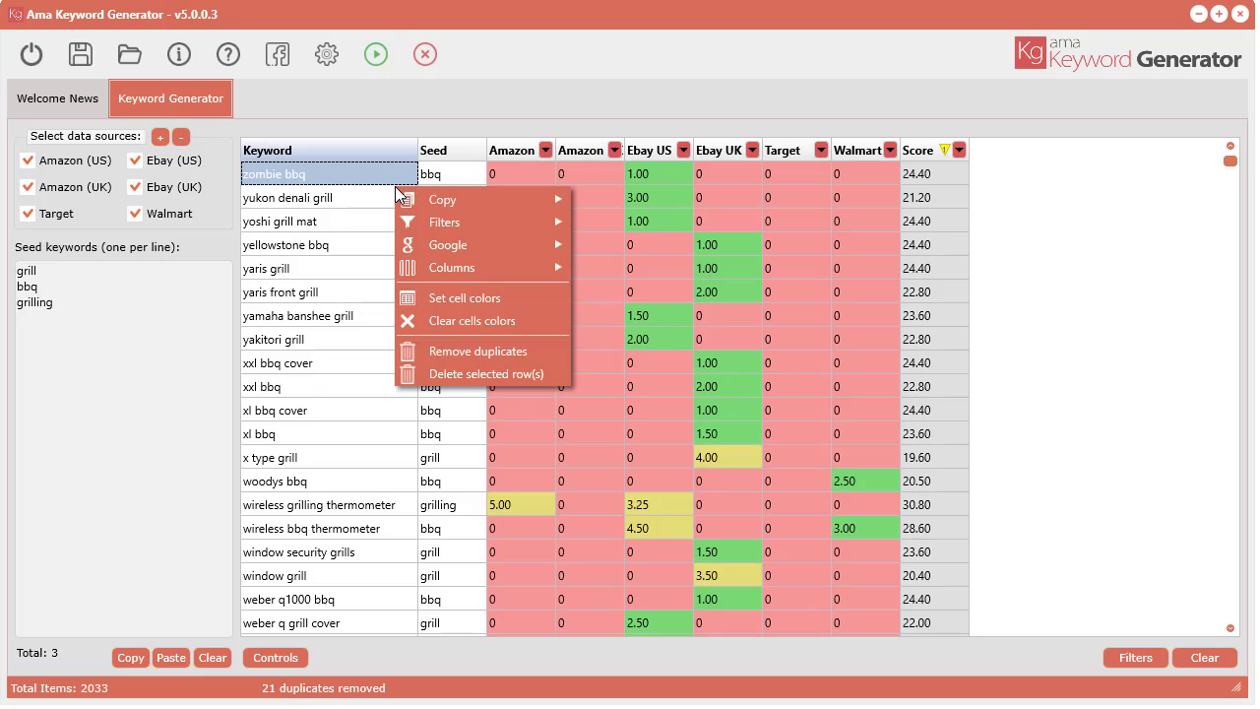
left_click(497, 322)
right_click(393, 257)
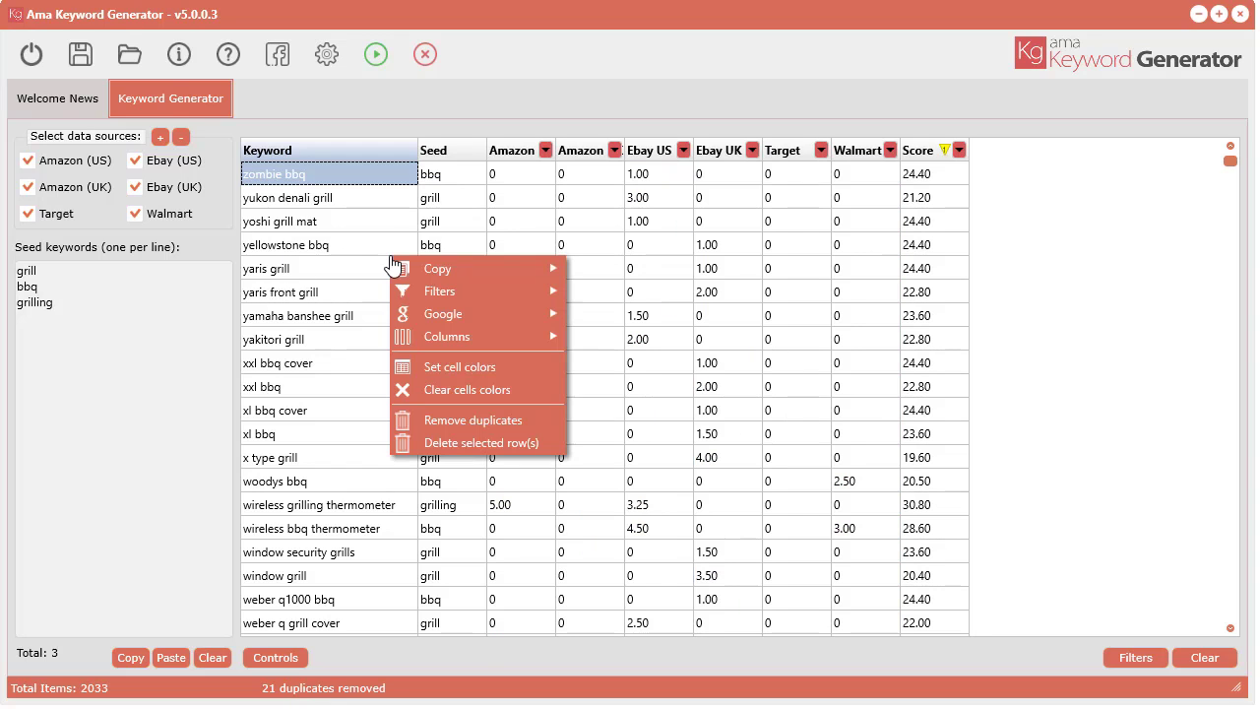
left_click(489, 366)
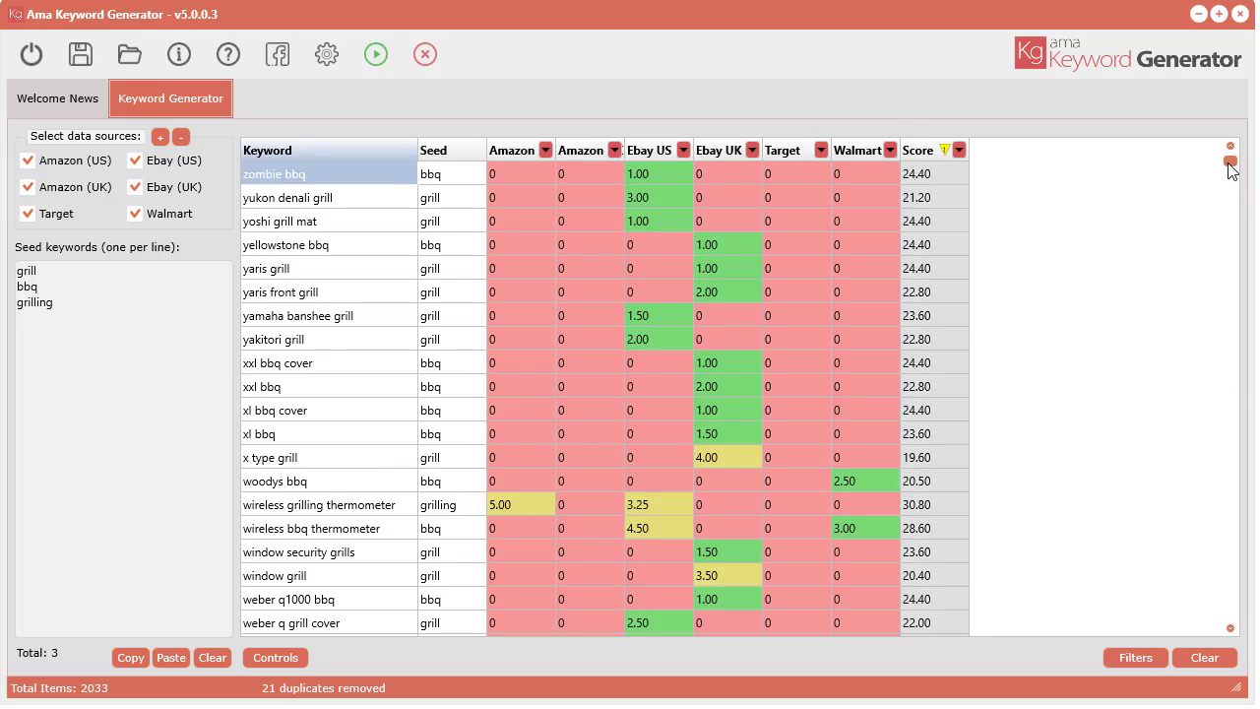
Step: Sort the combined results by Score from highest to lowest and review the top-scoring keywords
mouse_move(1229, 163)
left_mouse_down()
mouse_move(1223, 601)
mouse_move(1220, 155)
left_mouse_up()
left_click(920, 150)
scroll(938, 439, "down", 2)
scroll(943, 445, "down", 3)
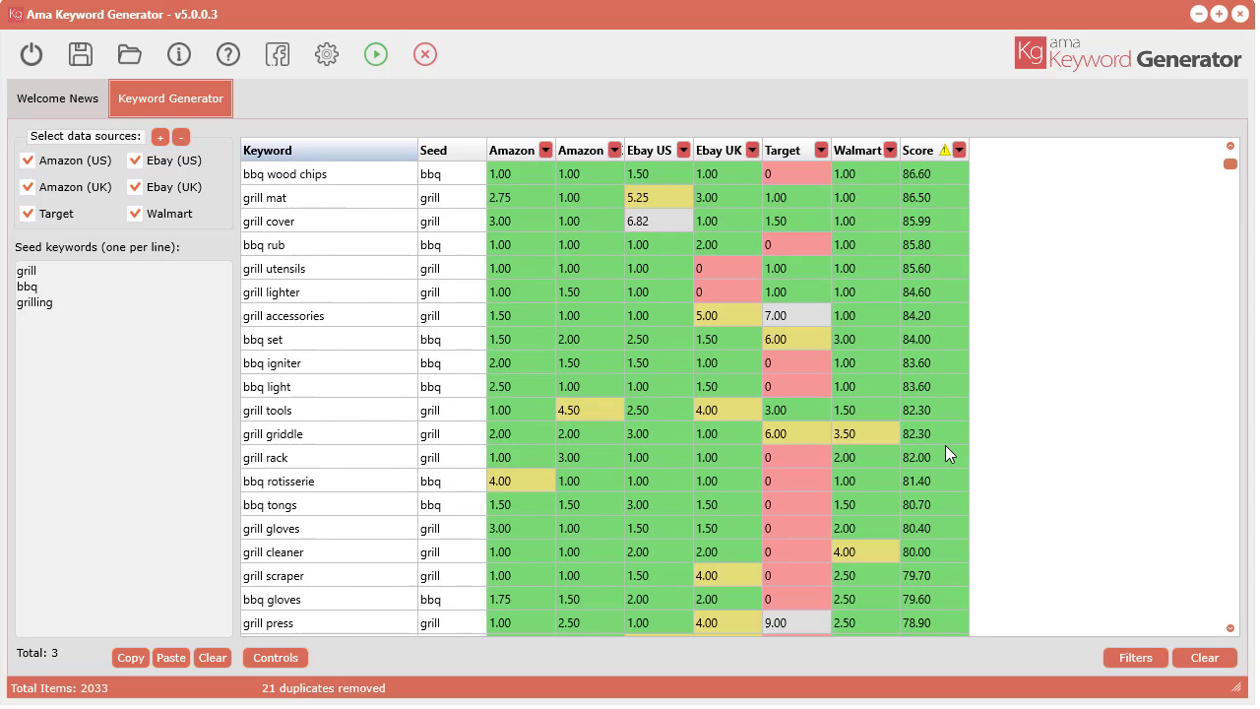
scroll(959, 306, "up", 4)
scroll(934, 266, "up", 1)
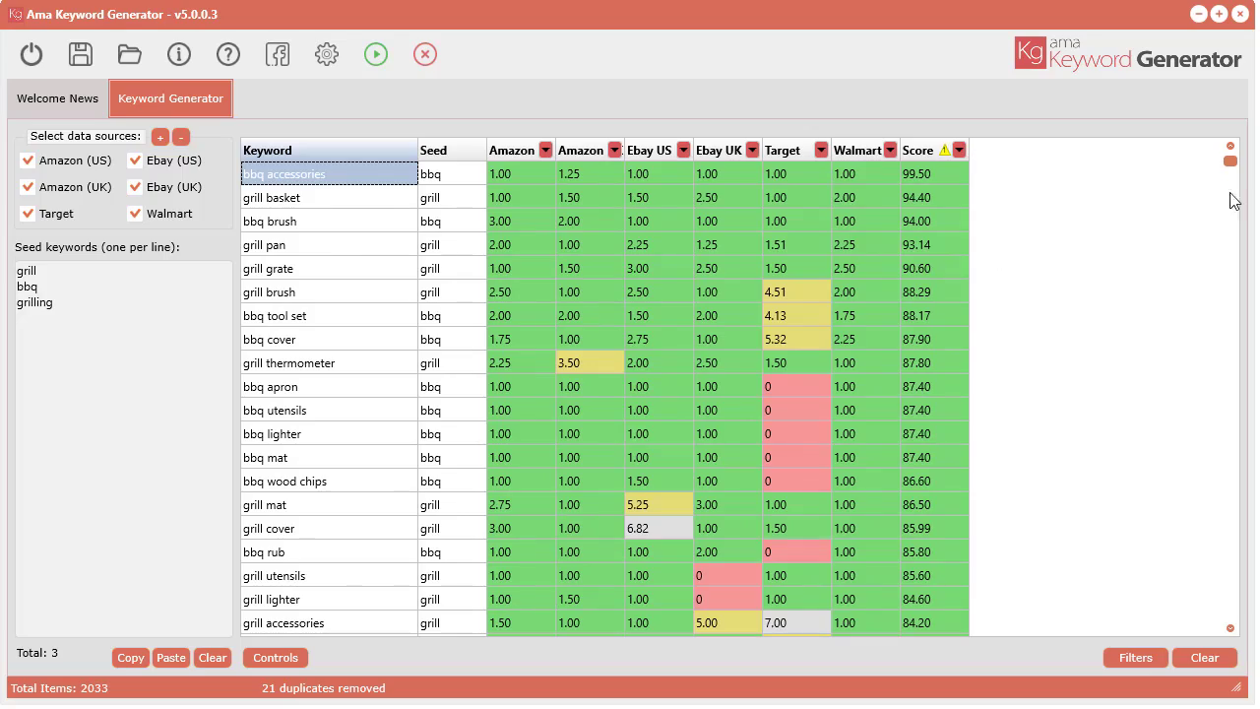
mouse_move(1230, 161)
left_mouse_down()
mouse_move(1237, 610)
mouse_move(1231, 162)
left_mouse_up()
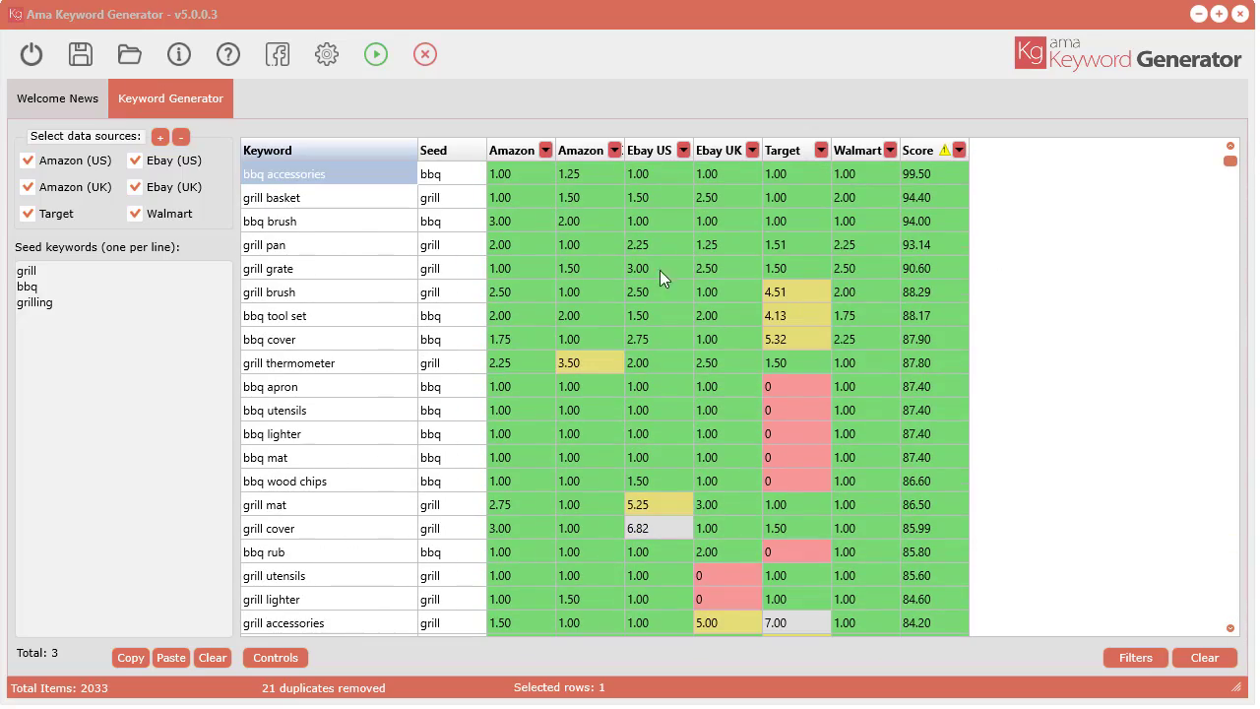